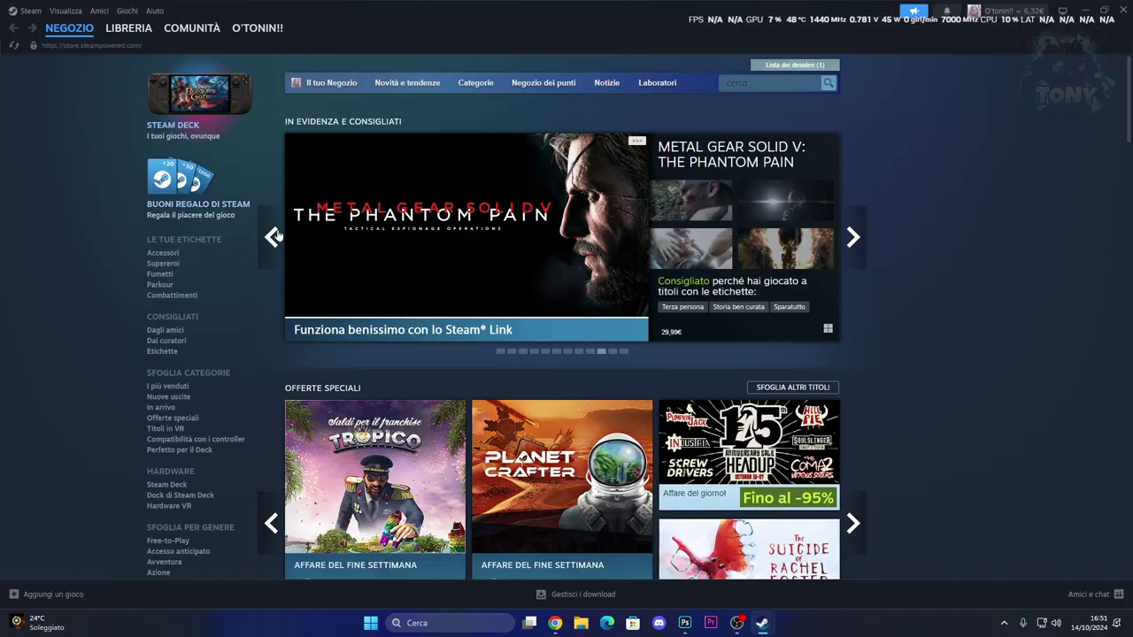
# Set PlayStation controller support to Attivo in Steam's controller settings and minimize the Steam windows.
pyautogui.click(30, 12)
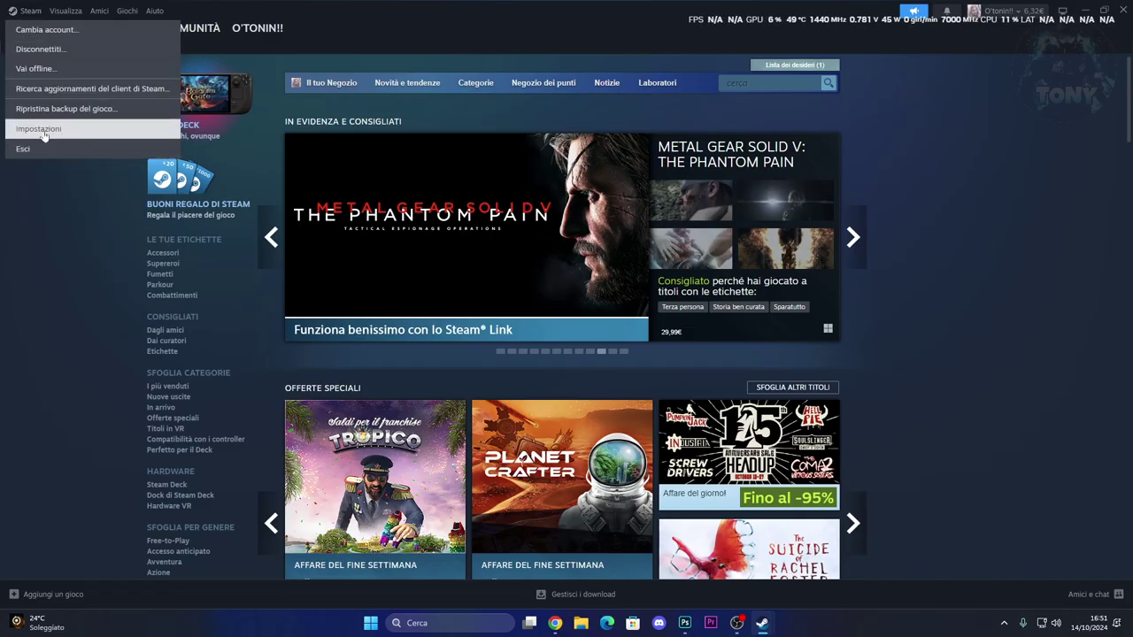
pyautogui.moveTo(760, 627)
pyautogui.click(764, 558)
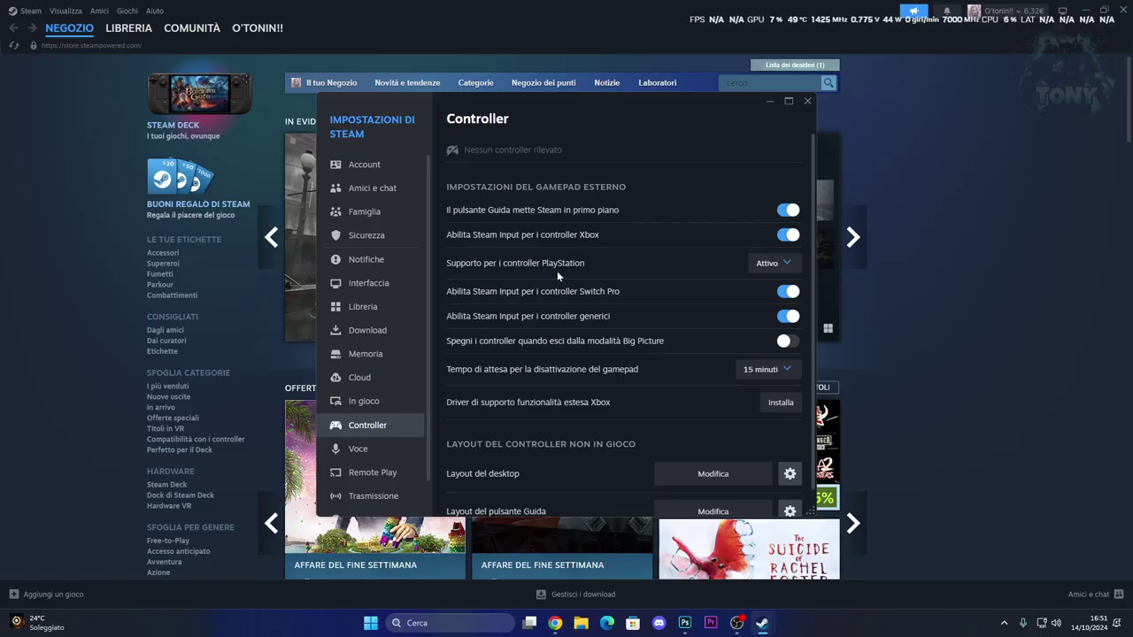
pyautogui.click(781, 269)
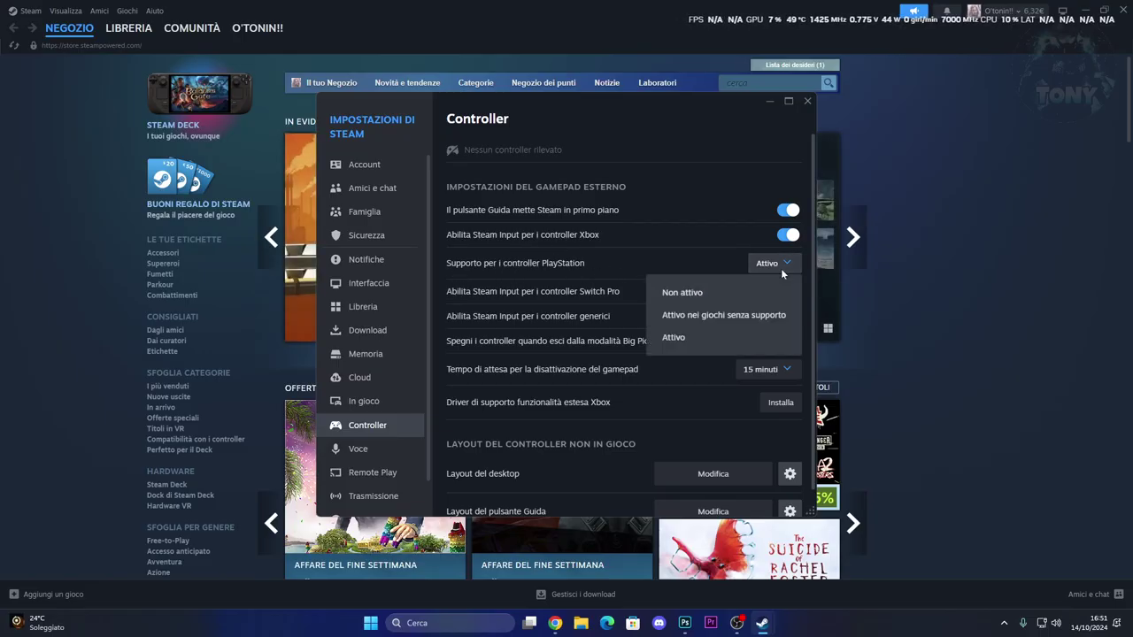
pyautogui.click(671, 337)
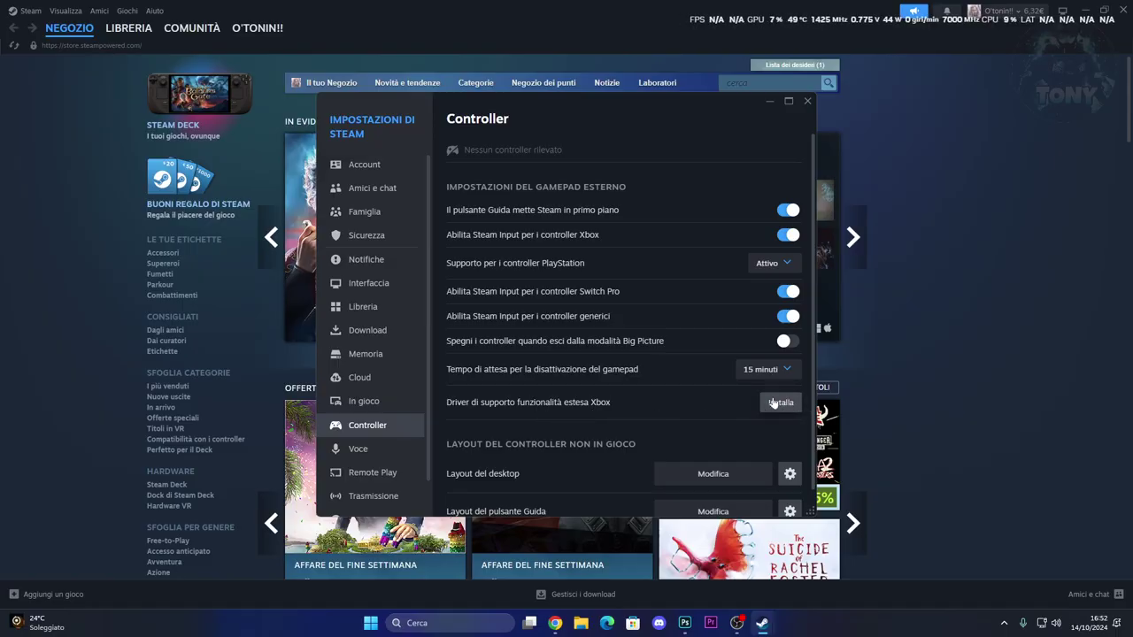
pyautogui.click(767, 101)
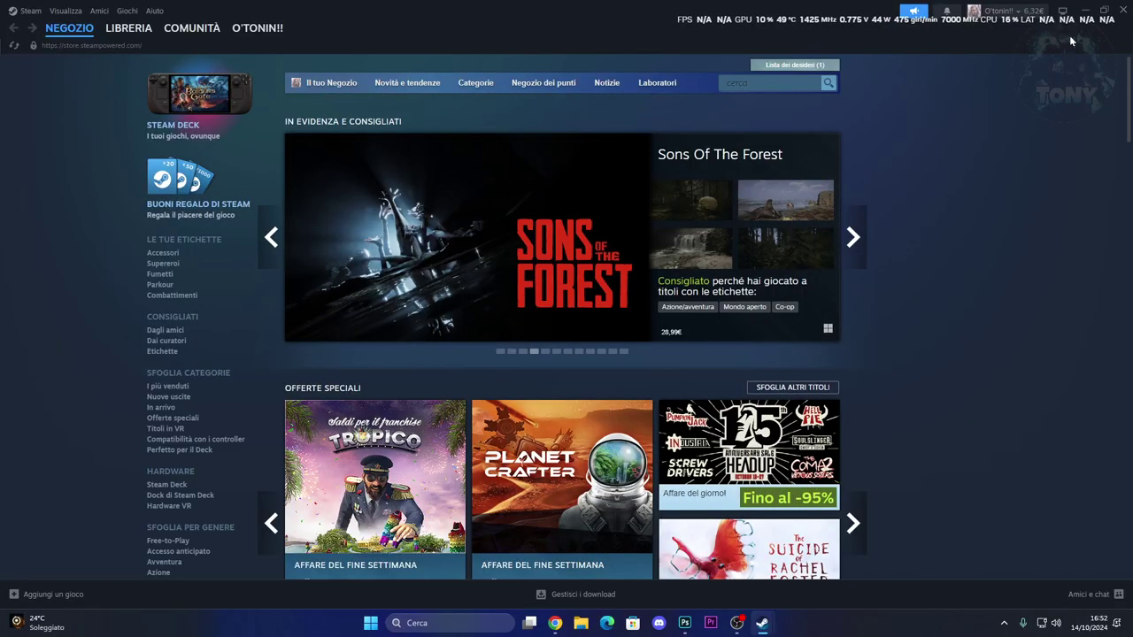
pyautogui.click(1083, 11)
# In Chrome, download DS4Windows version 3.3.3 from the ds4-windows.com site and minimize the browser.
pyautogui.click(555, 624)
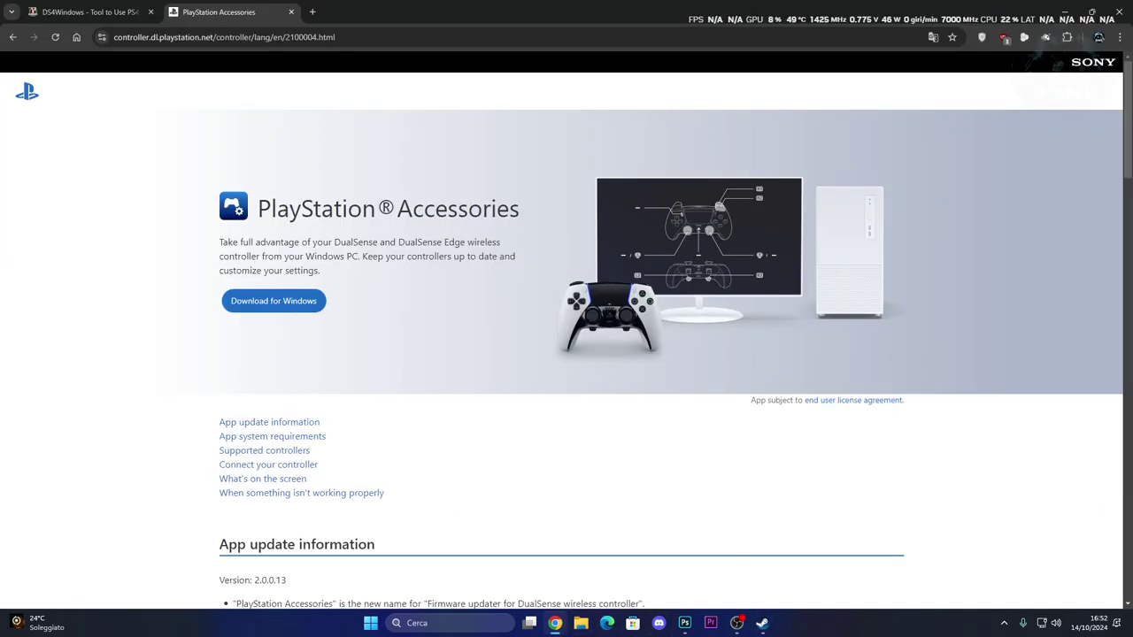
pyautogui.click(88, 11)
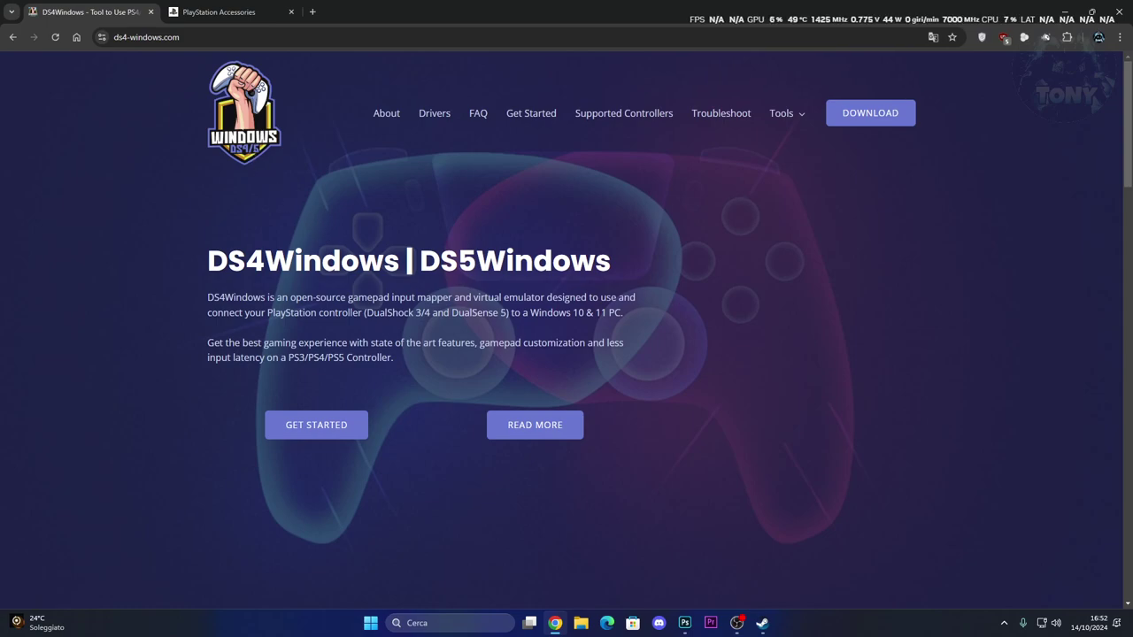
pyautogui.click(870, 112)
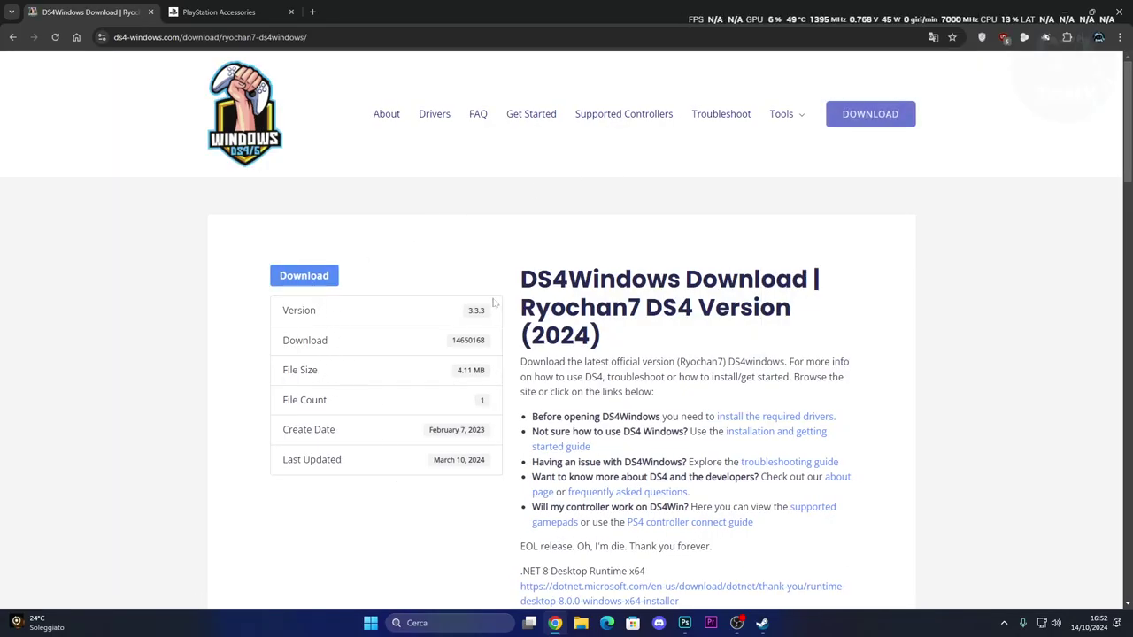
pyautogui.click(303, 277)
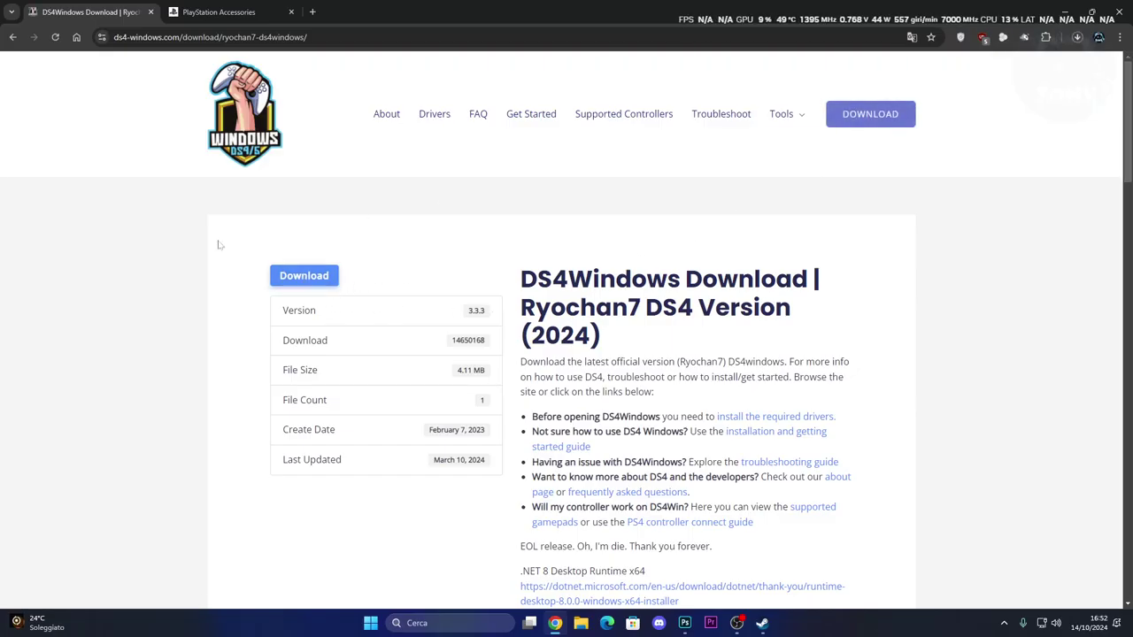
pyautogui.scroll(-3, 572, 243)
pyautogui.scroll(2, 898, 182)
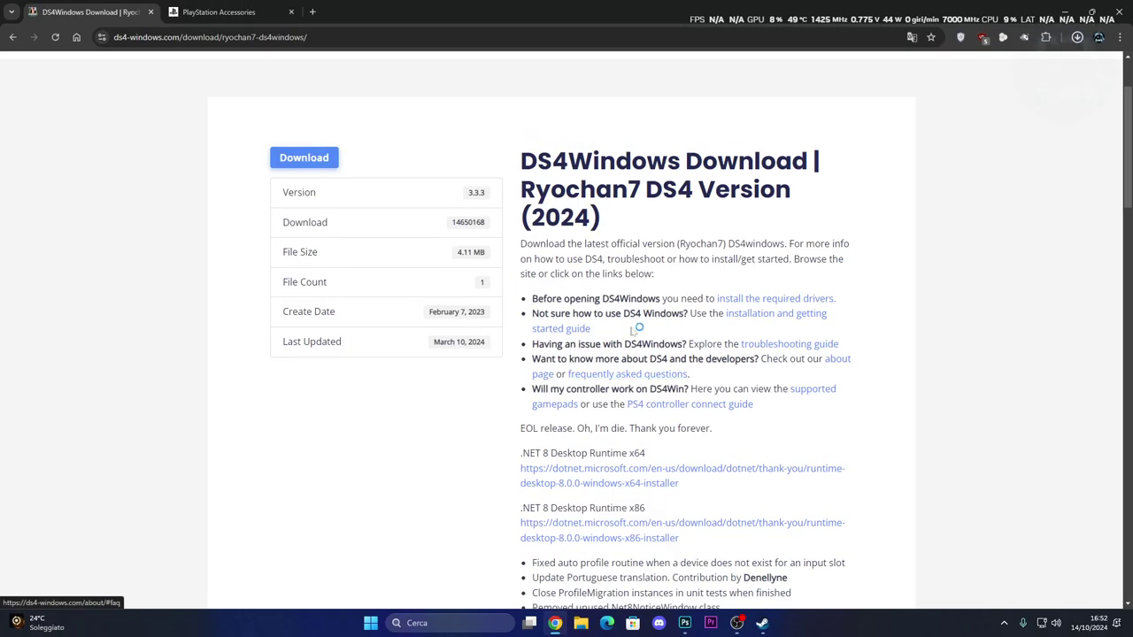
pyautogui.scroll(-1, 898, 181)
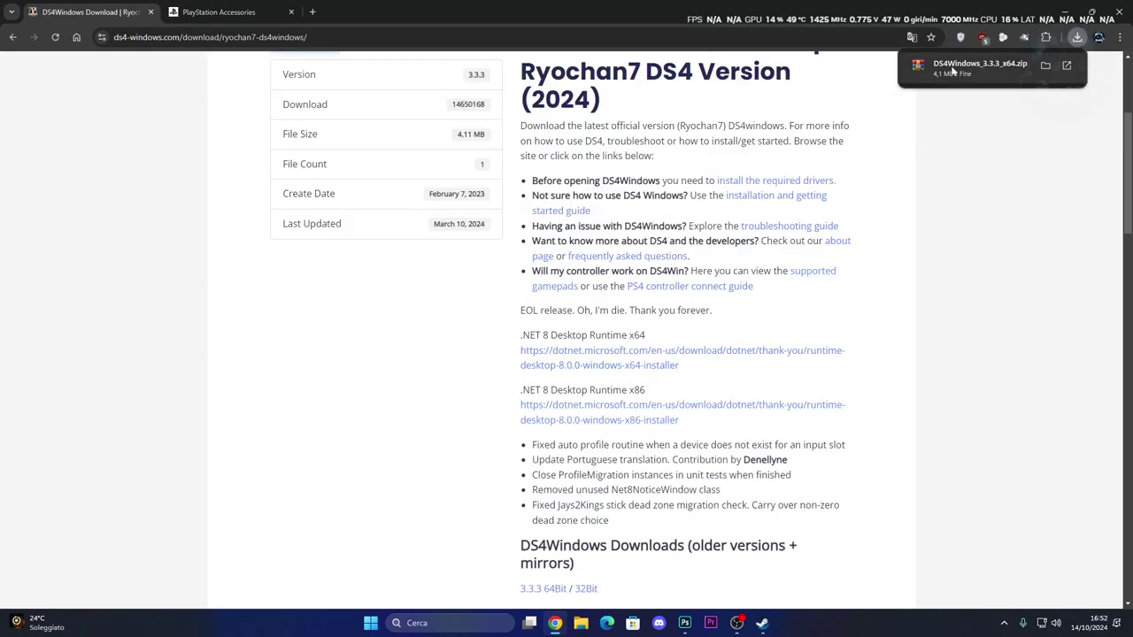
pyautogui.doubleClick(1015, 7)
pyautogui.click(1039, 42)
# Move the DS4Windows_3.3.3_x64 archive from the Download folder to an empty area of the desktop.
pyautogui.click(581, 624)
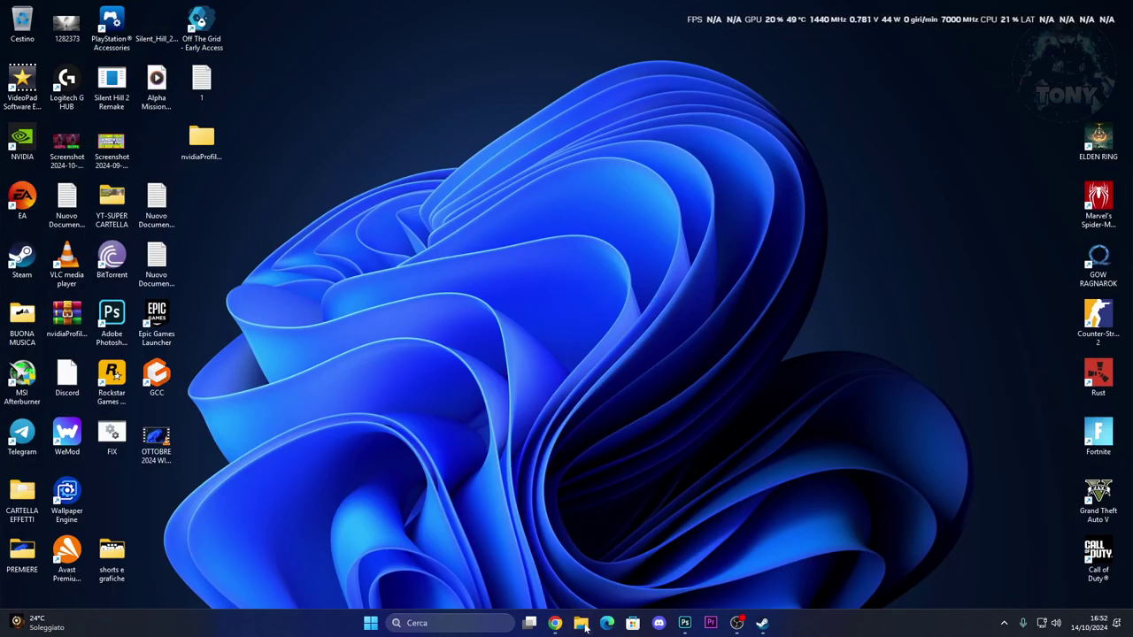
pyautogui.click(329, 288)
pyautogui.moveTo(417, 425); pyautogui.dragTo(562, 264)
pyautogui.click(460, 268)
pyautogui.click(865, 147)
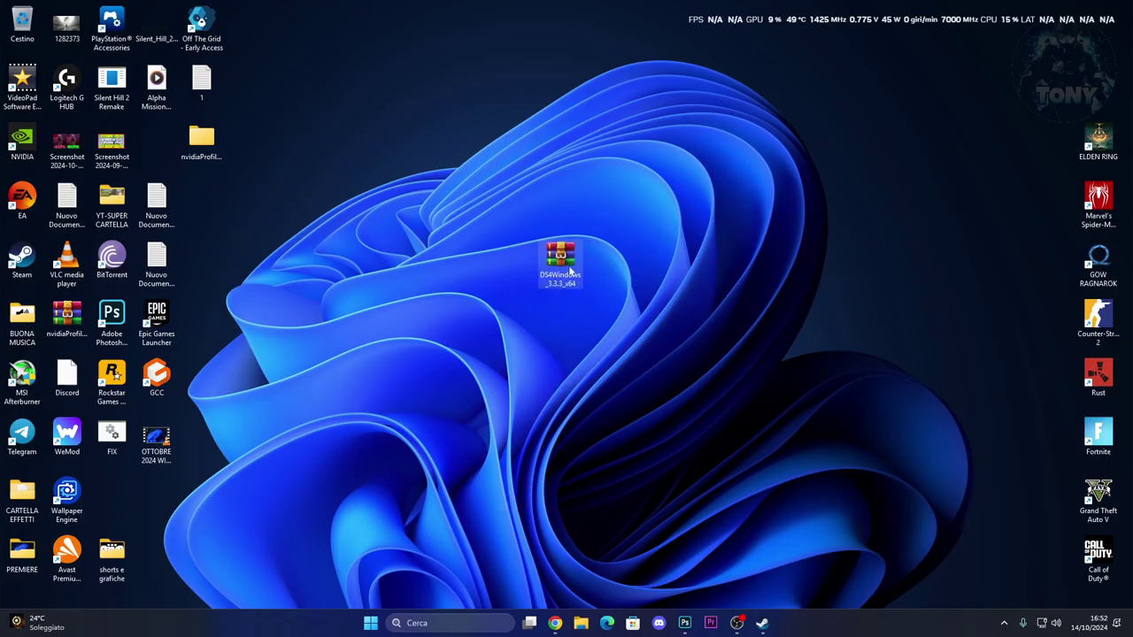
# Extract the archive with WinRAR into a DS4Windows_3.3.3_x64 folder and place that folder beside it on the desktop.
pyautogui.rightClick(563, 261)
pyautogui.moveTo(628, 459)
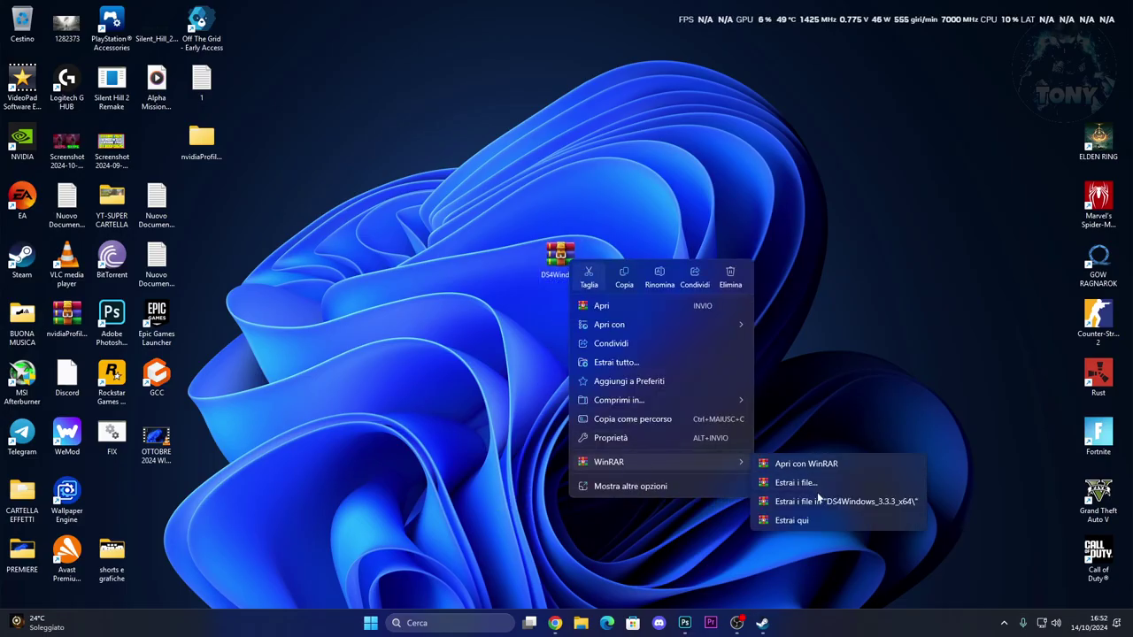
pyautogui.click(797, 501)
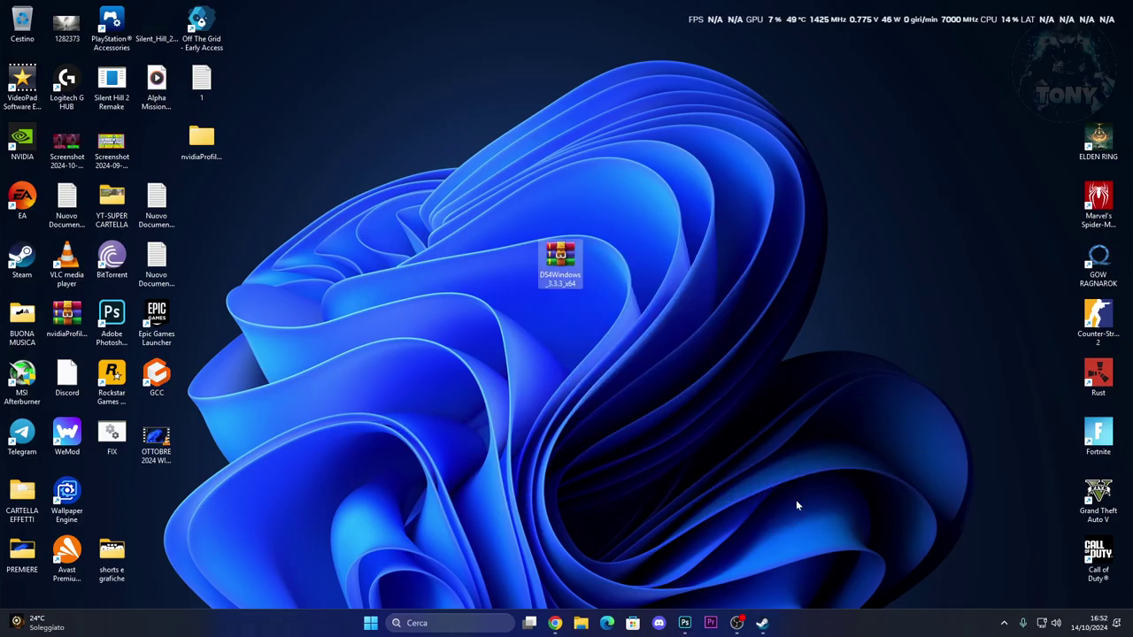
pyautogui.rightClick(283, 385)
pyautogui.click(322, 239)
pyautogui.moveTo(112, 500); pyautogui.dragTo(614, 288)
# Run DS4Updater from the DS4Windows folder inside the extracted folder.
pyautogui.doubleClick(613, 285)
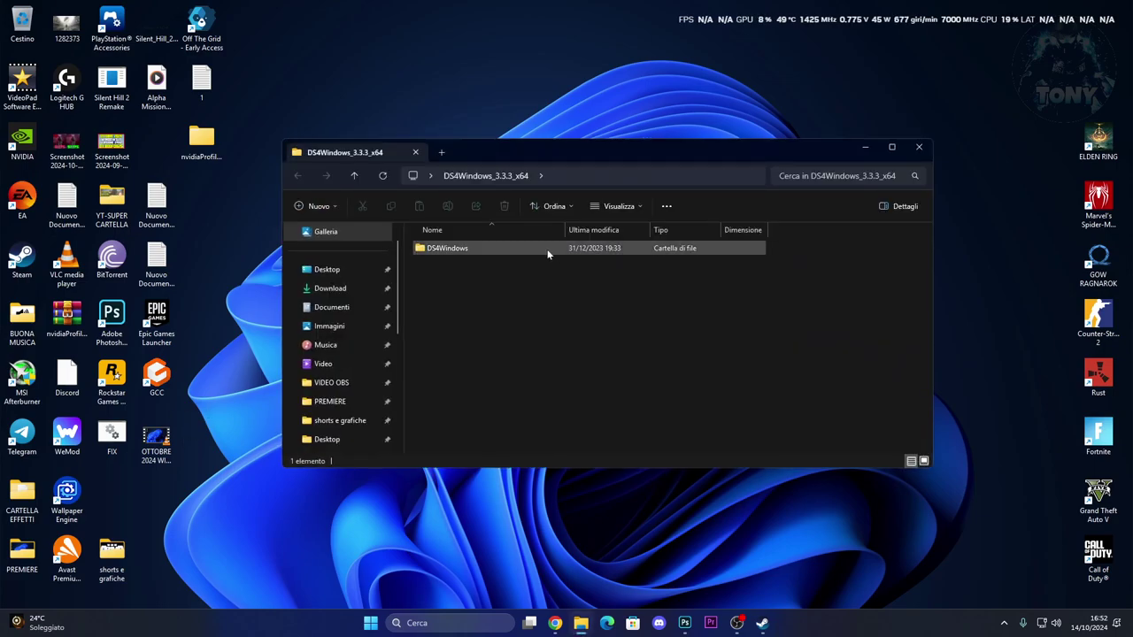
pyautogui.doubleClick(495, 248)
pyautogui.click(484, 379)
pyautogui.doubleClick(465, 332)
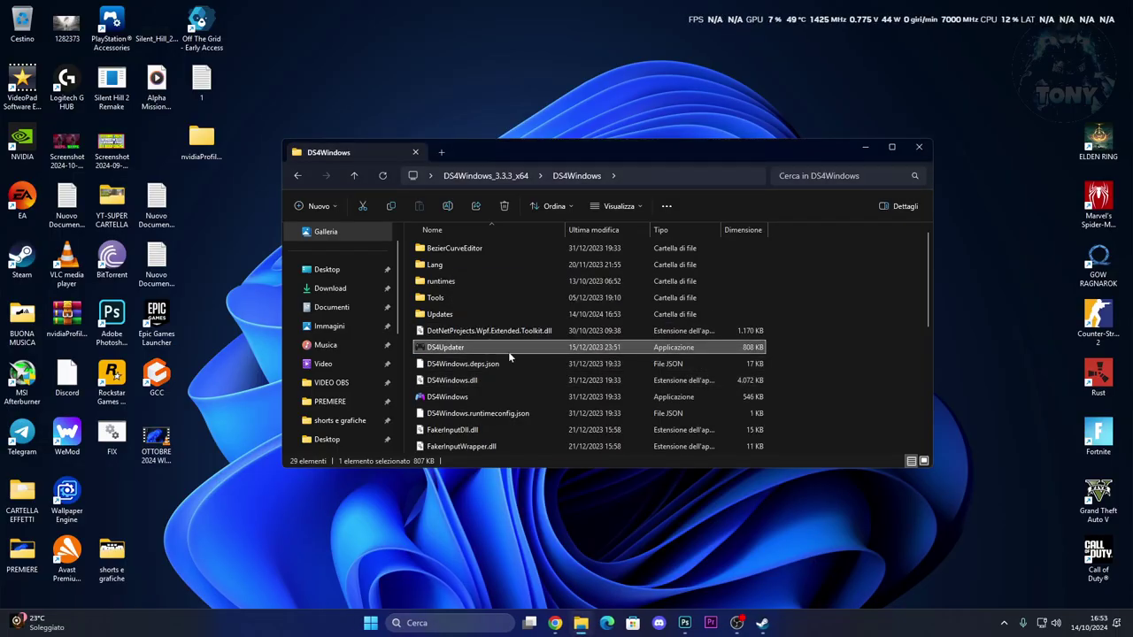
# Complete DS4Windows' first launch with settings saved in the program folder and DualSense, Switch Pro, JoyCon and DS3 device support enabled.
pyautogui.click(482, 398)
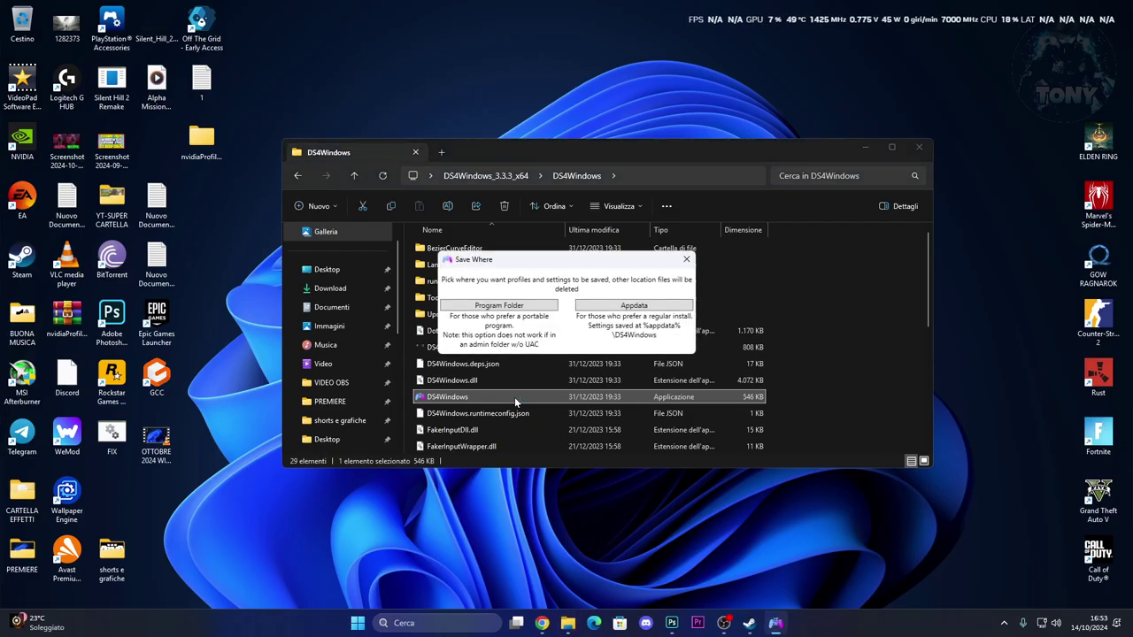
pyautogui.click(499, 306)
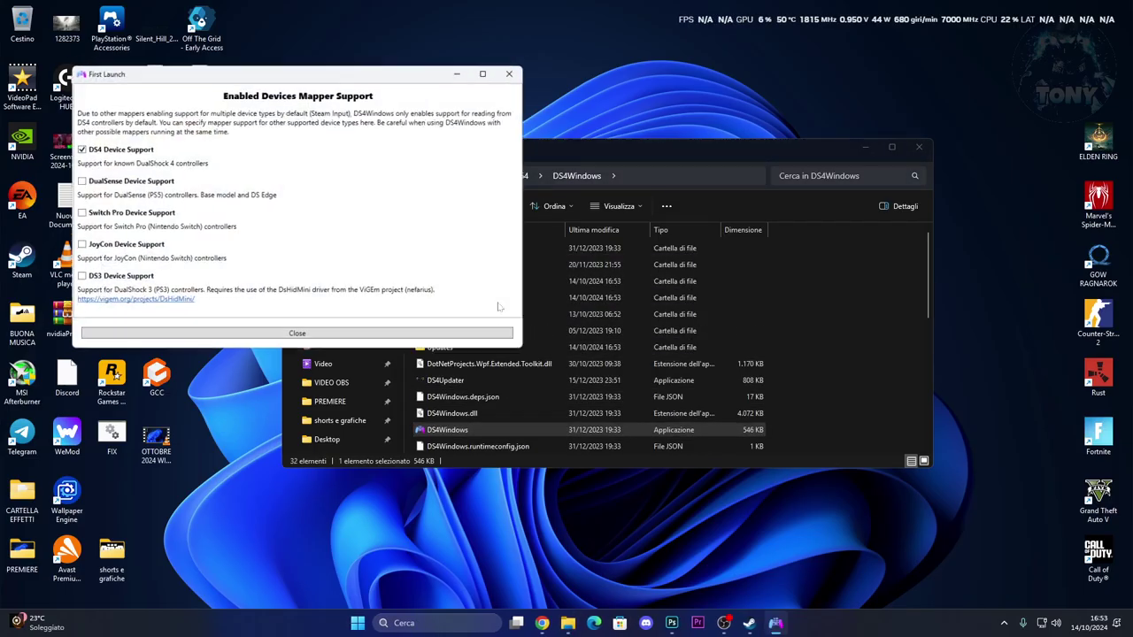
pyautogui.click(76, 180)
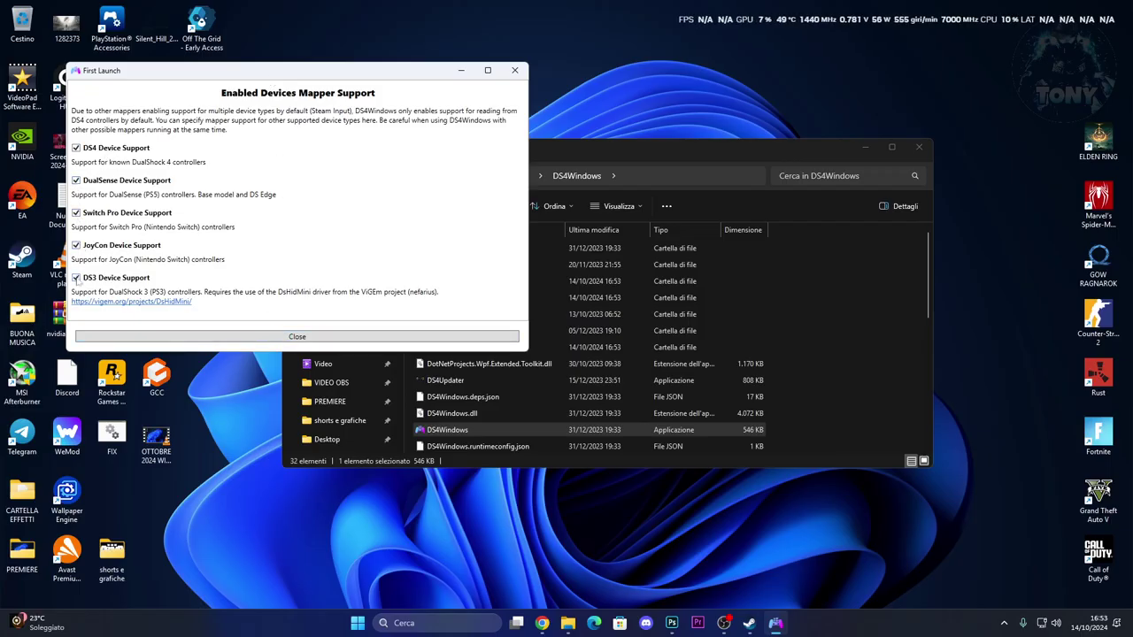
pyautogui.click(277, 337)
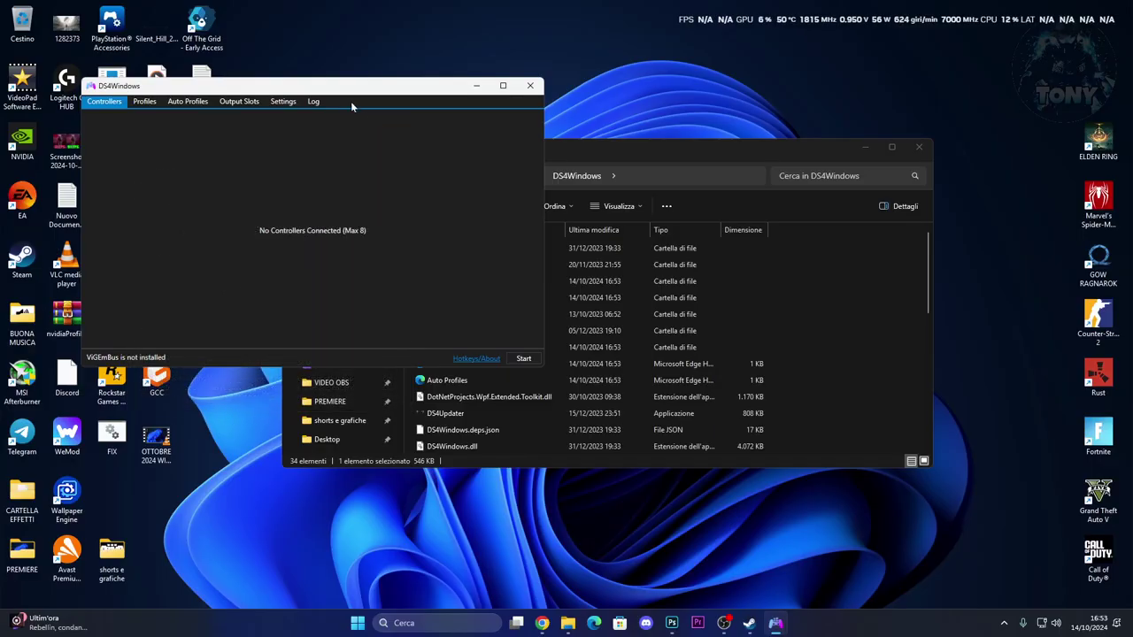
pyautogui.moveTo(349, 101); pyautogui.dragTo(463, 123)
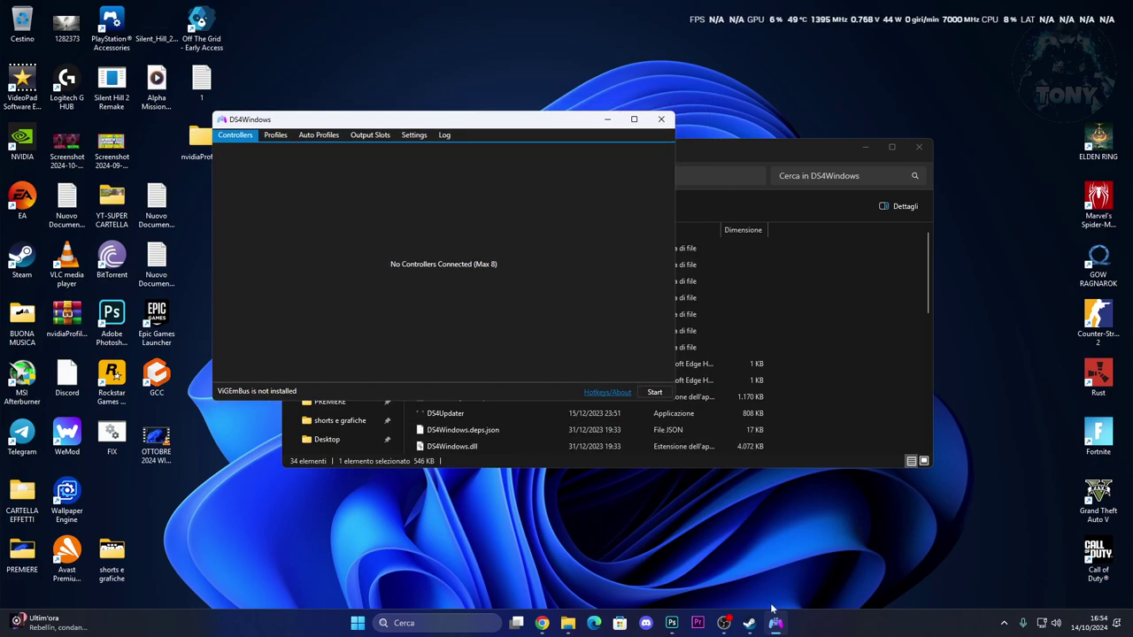
# Review Steam's controller settings again and clear the Steam, DS4Windows and folder windows off the desktop.
pyautogui.moveTo(750, 622)
pyautogui.click(828, 570)
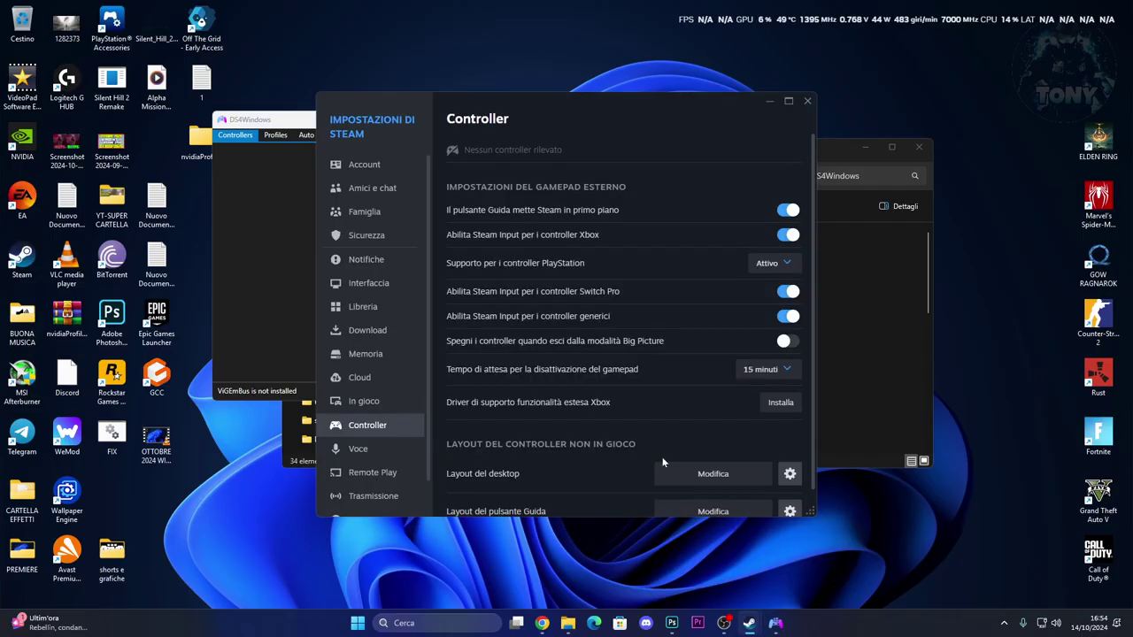
pyautogui.click(767, 105)
pyautogui.click(663, 121)
pyautogui.click(863, 146)
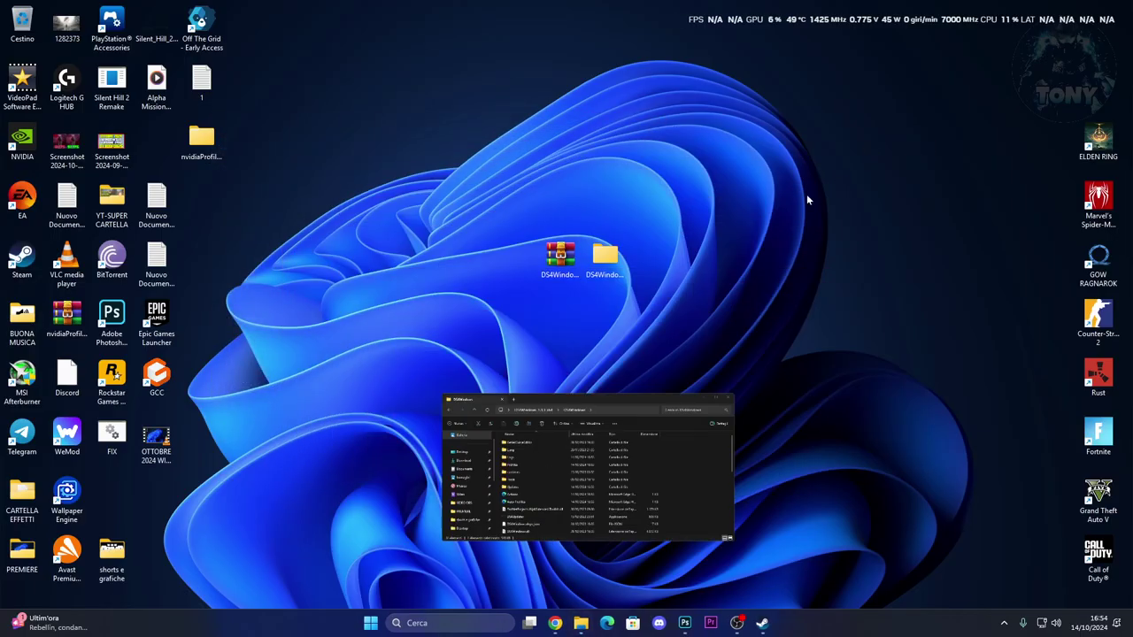
# View the PlayStation Accessories download page, open the installed PlayStation Accessories app to check its controller connection screen, and minimize both.
pyautogui.click(555, 622)
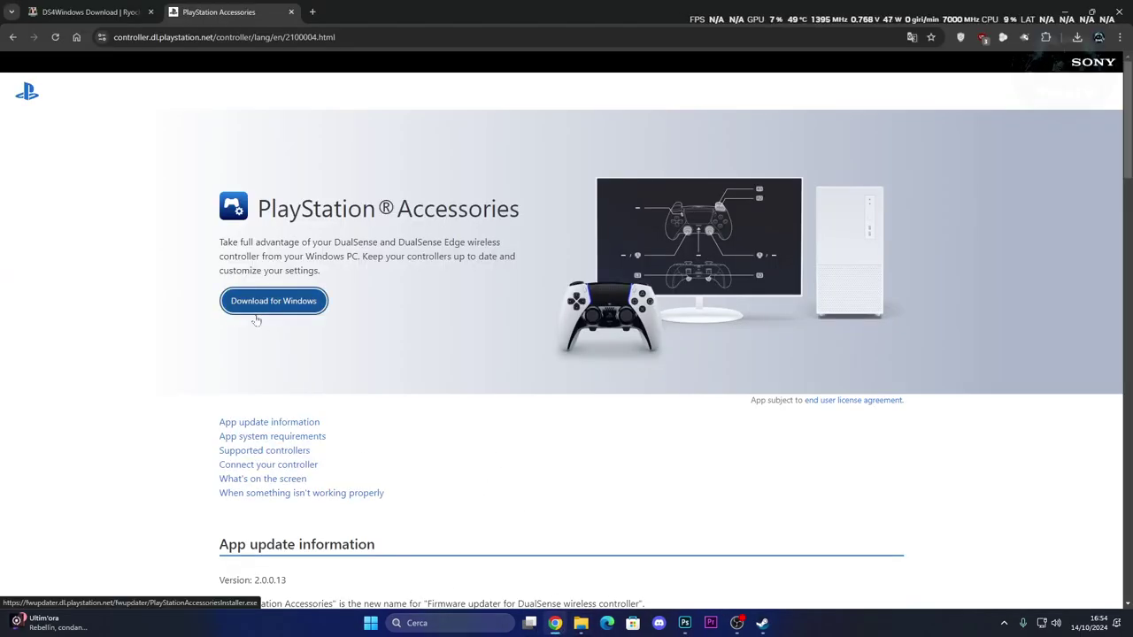
pyautogui.click(445, 623)
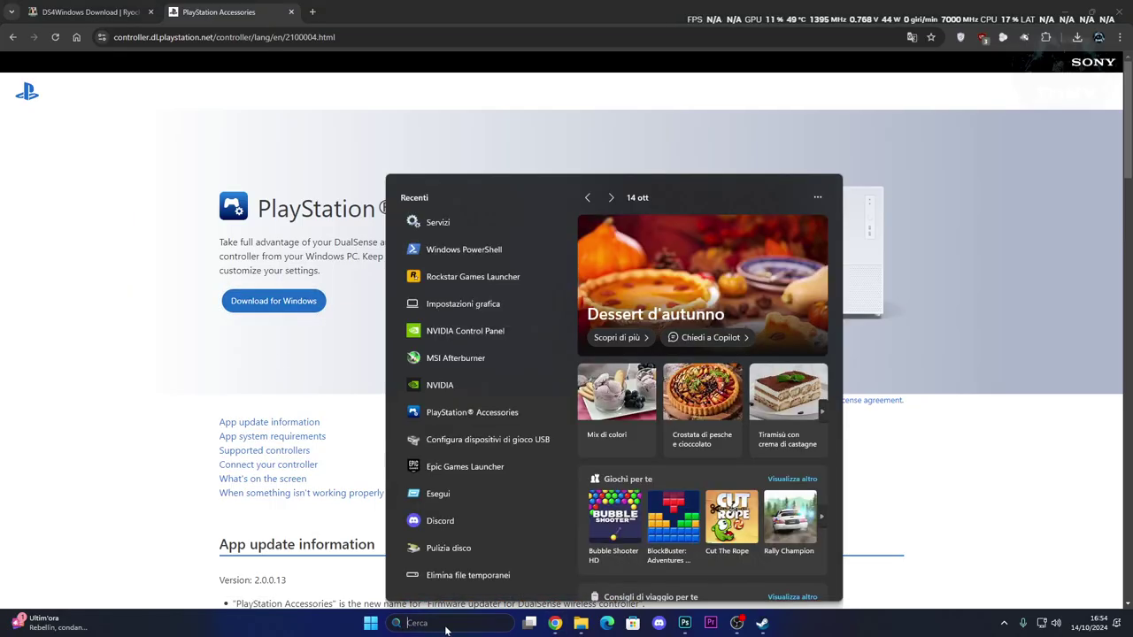
pyautogui.click(476, 413)
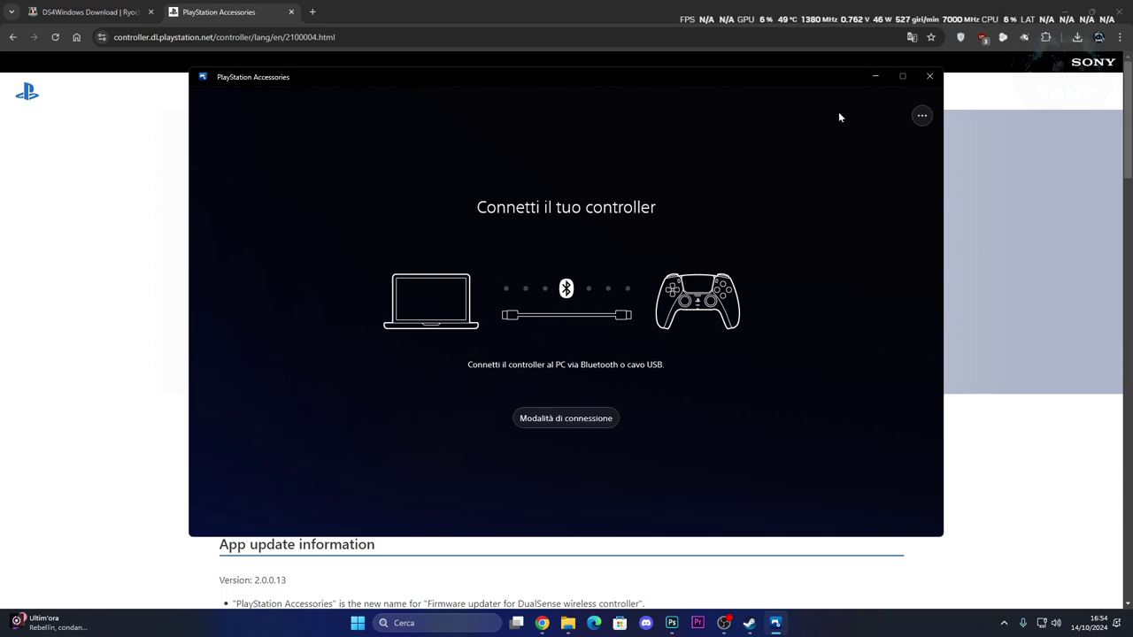
pyautogui.click(875, 77)
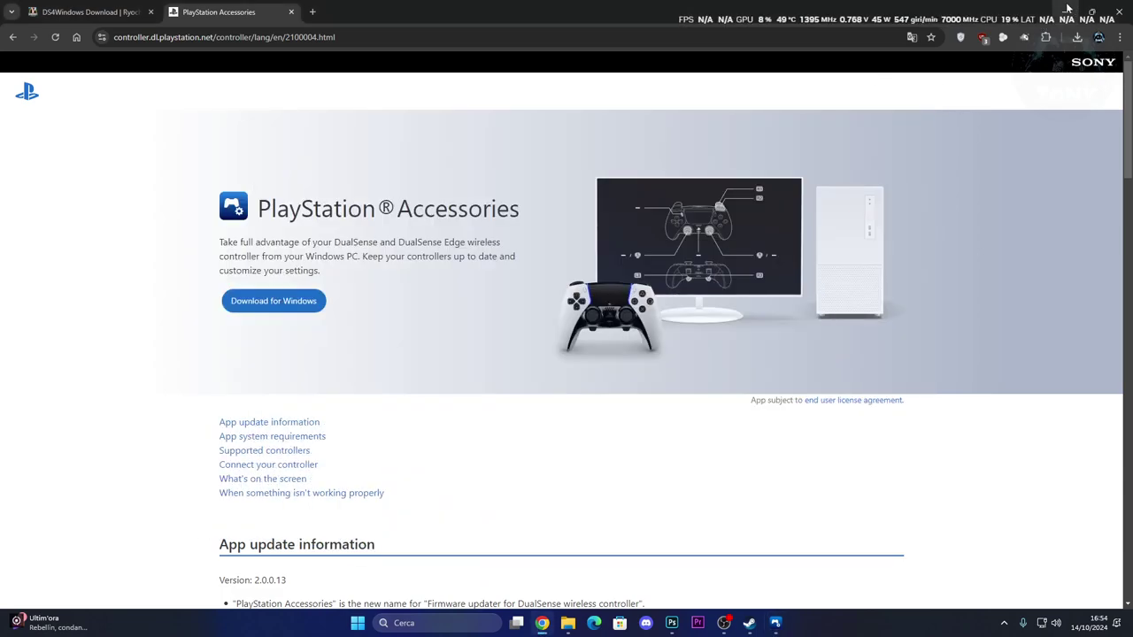
pyautogui.click(1068, 11)
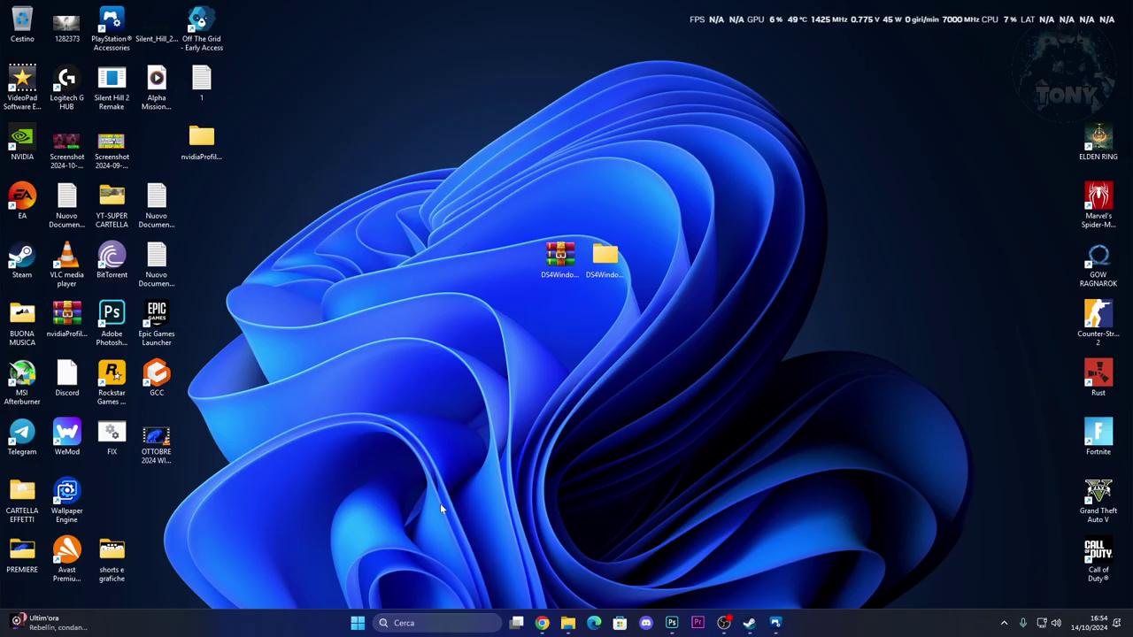
# Open the properties of Controller XBOX 360 per Windows under Periferiche XBOX 360 in Gestione dispositivi.
pyautogui.rightClick(358, 623)
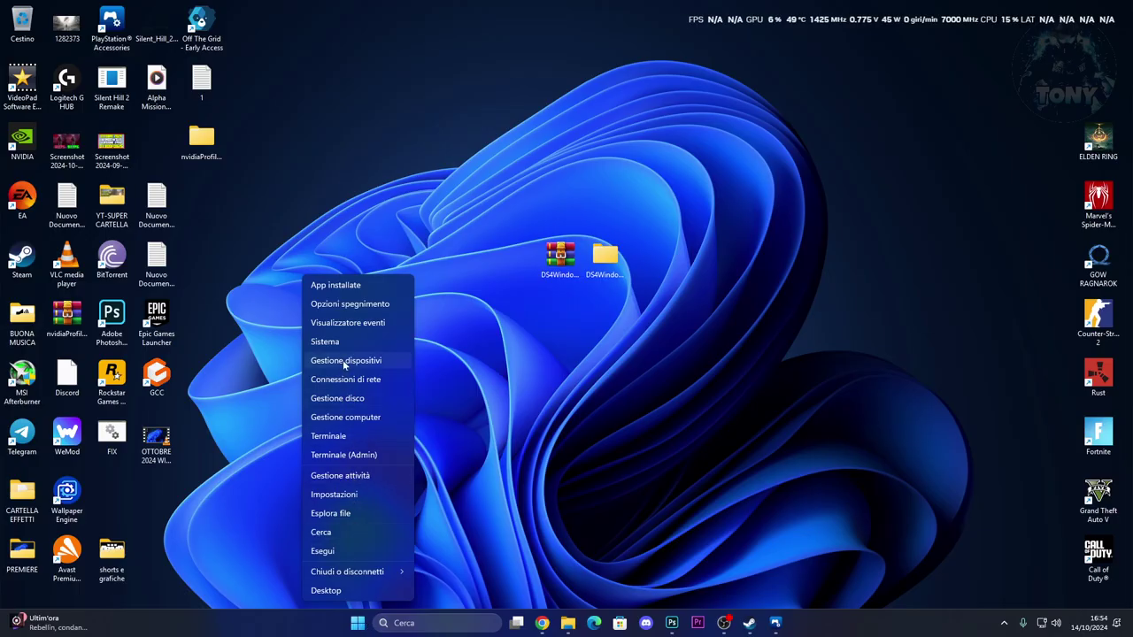
pyautogui.click(345, 361)
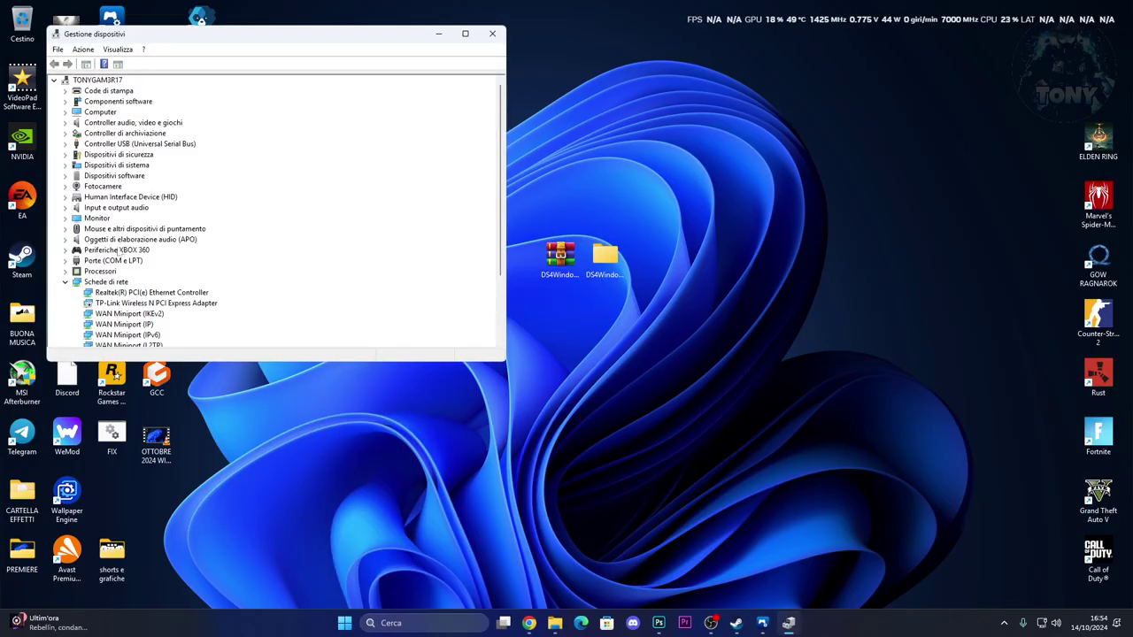
pyautogui.click(119, 250)
pyautogui.click(65, 250)
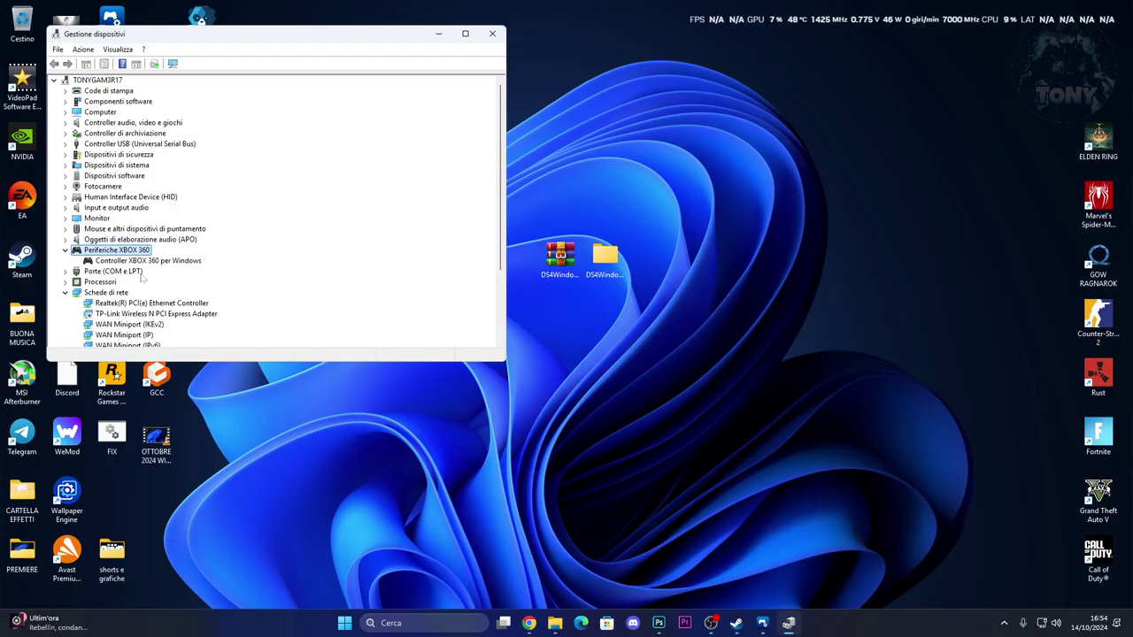
pyautogui.doubleClick(133, 262)
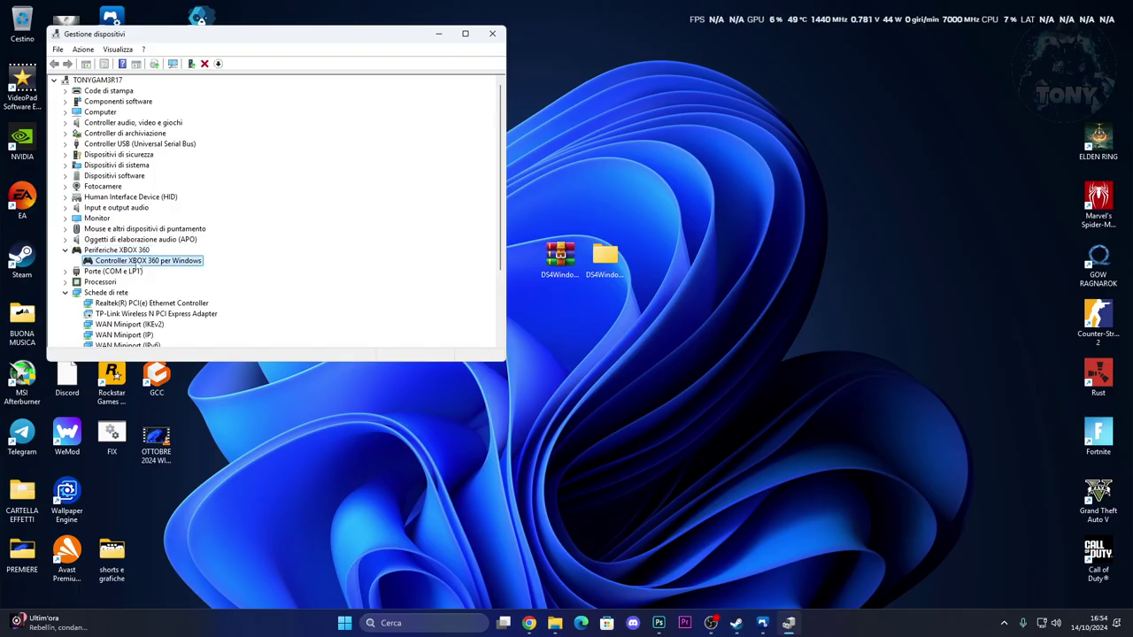
# Update the Controller XBOX 360 per Windows driver by choosing it from the list of drivers available on the computer.
pyautogui.click(207, 88)
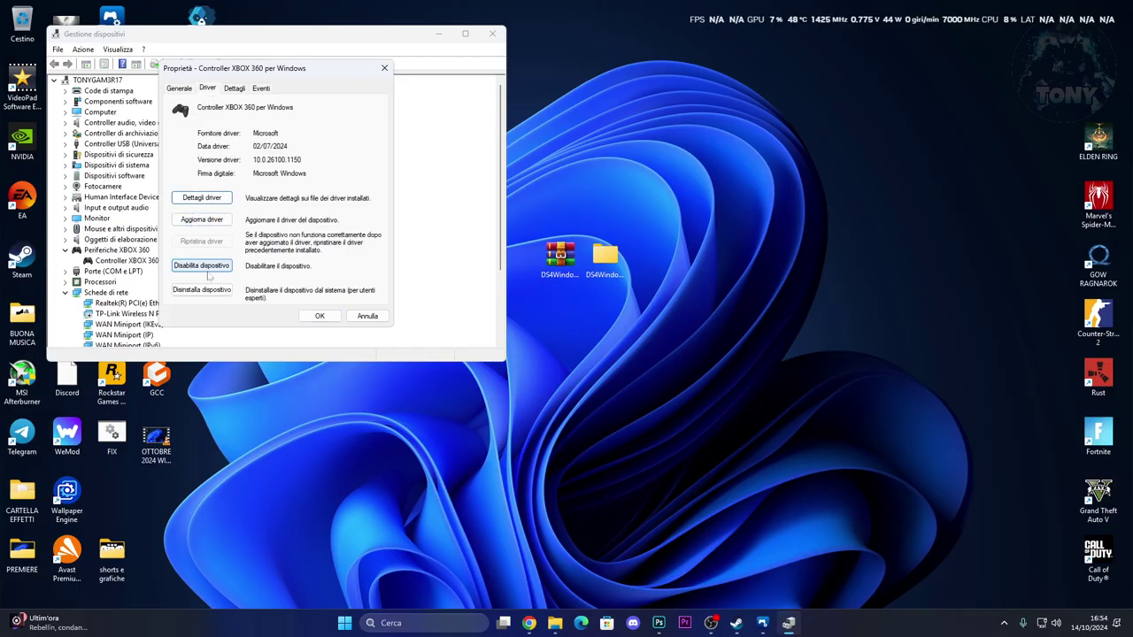
pyautogui.click(202, 219)
pyautogui.click(266, 227)
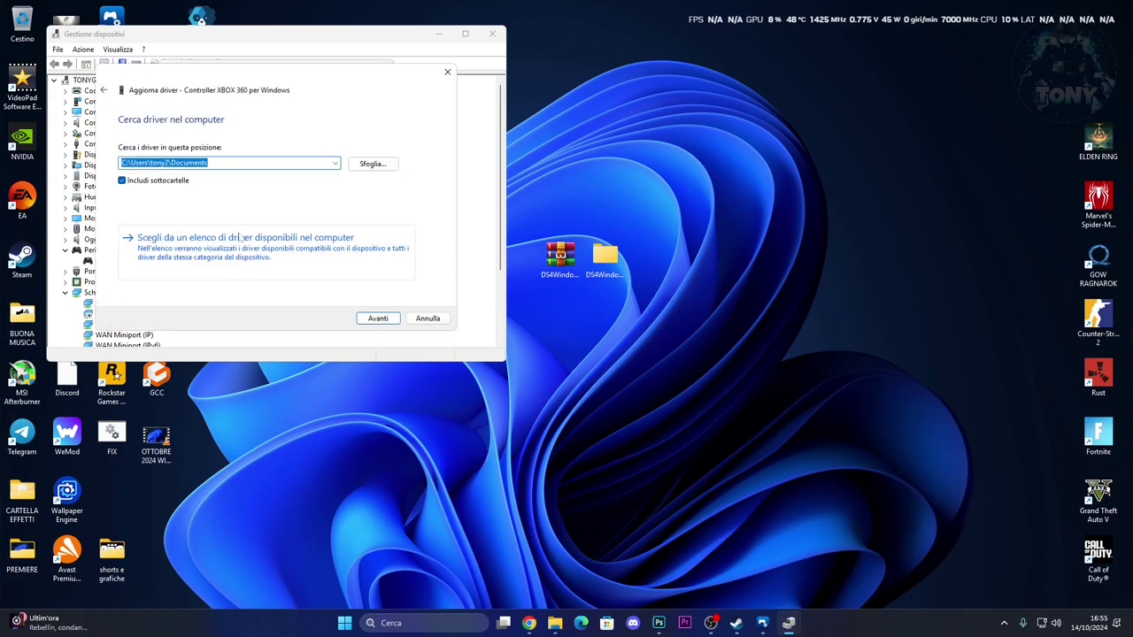
pyautogui.click(228, 256)
pyautogui.click(186, 217)
pyautogui.click(378, 318)
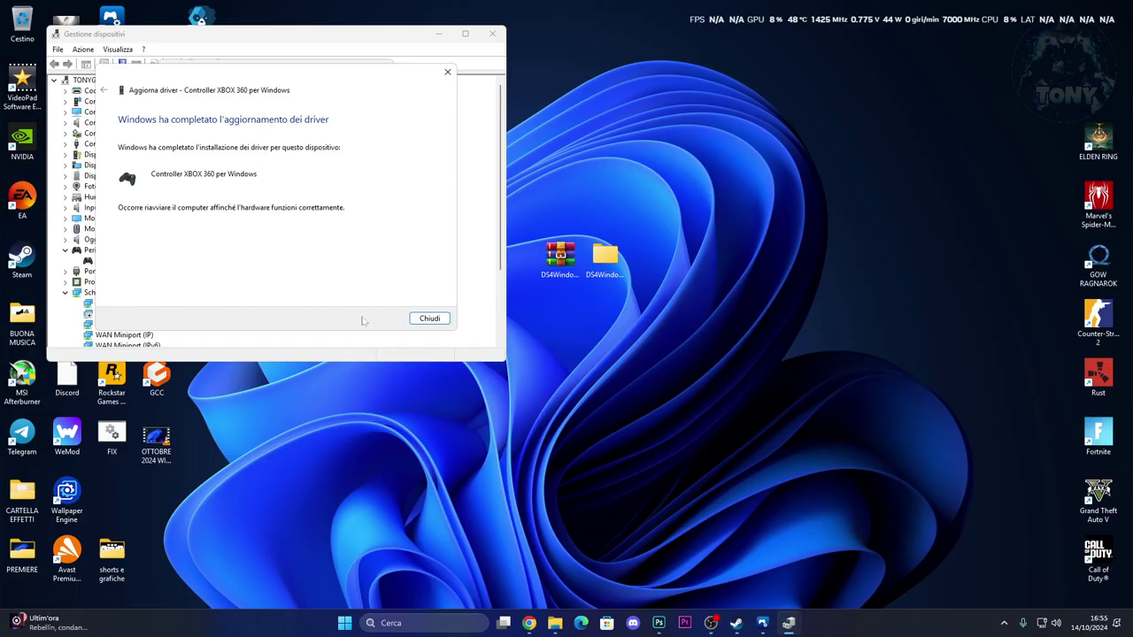
pyautogui.click(425, 320)
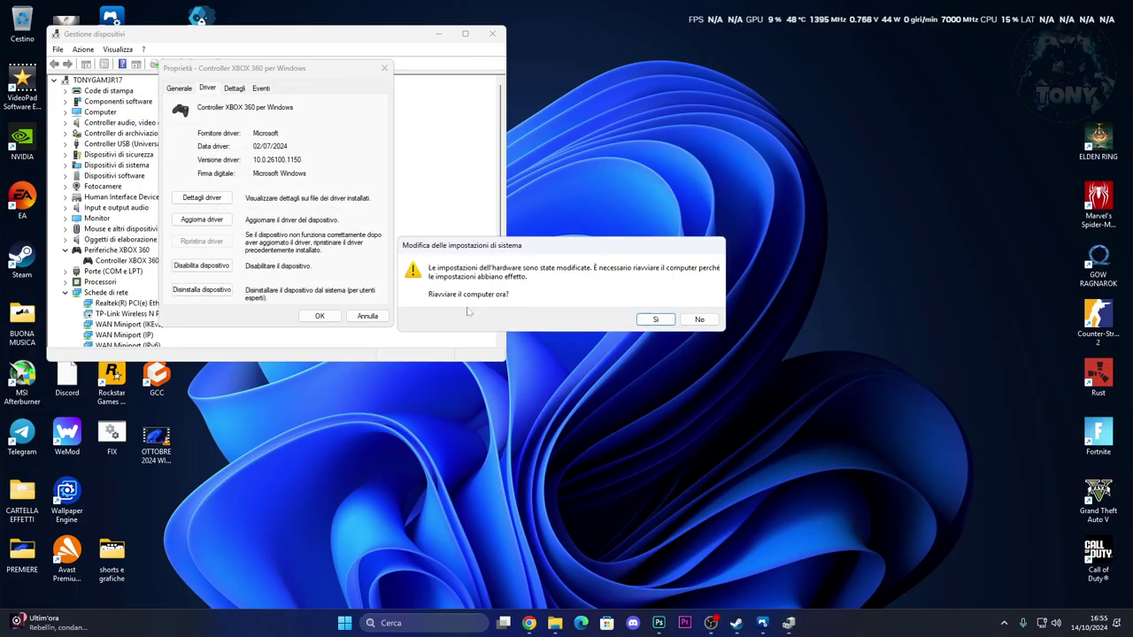
# Decline restarting the computer and close the Xbox 360 controller's properties.
pyautogui.click(699, 320)
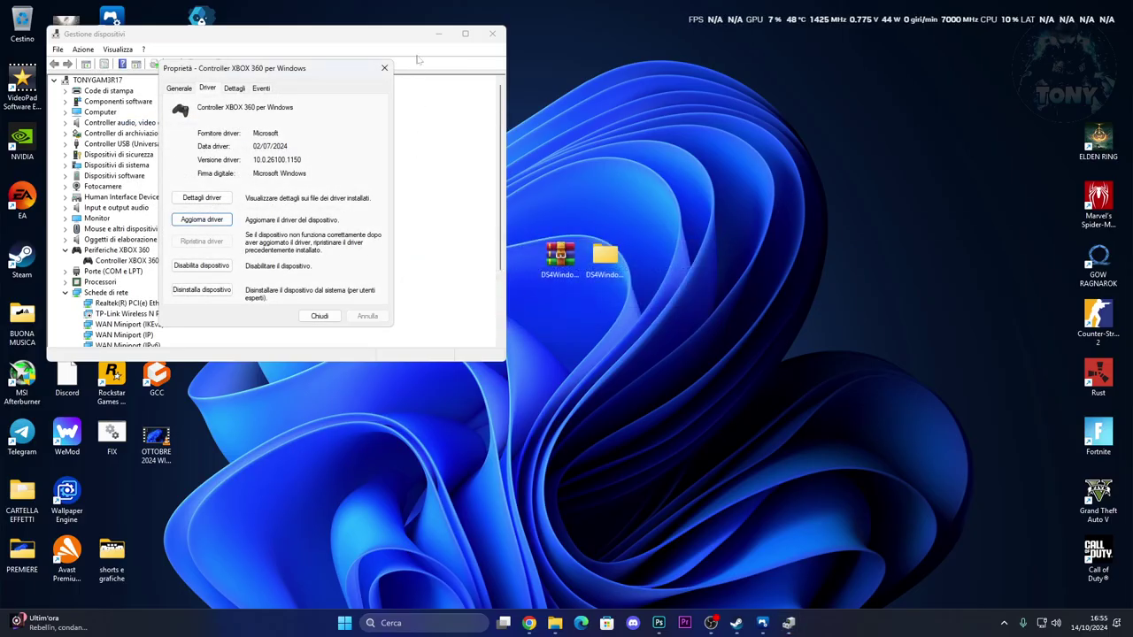
pyautogui.click(384, 68)
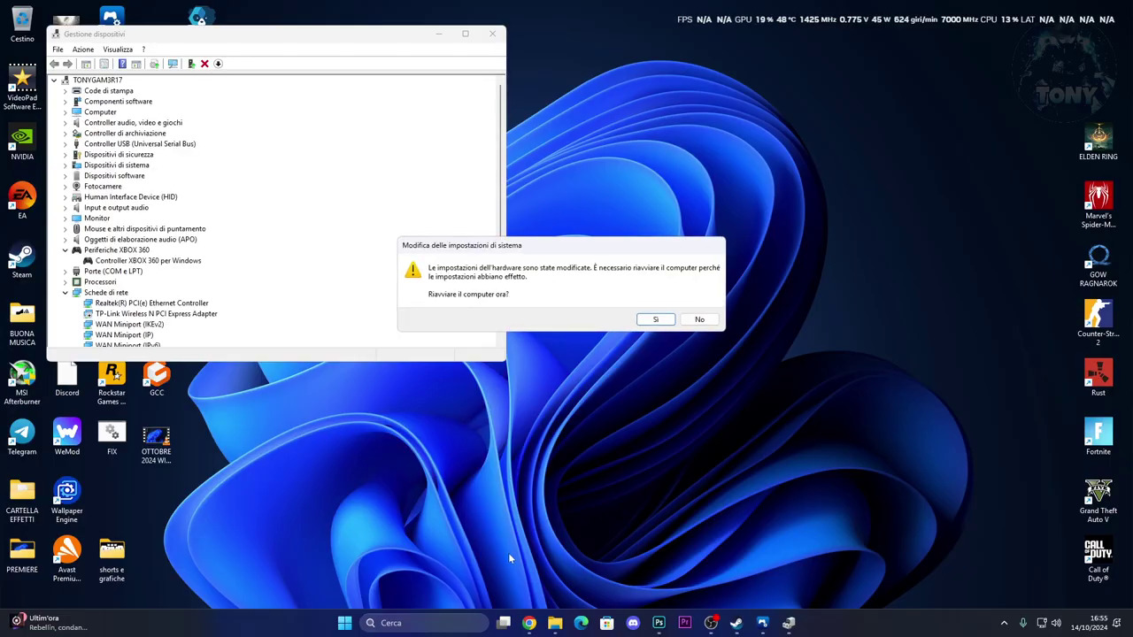
pyautogui.click(700, 319)
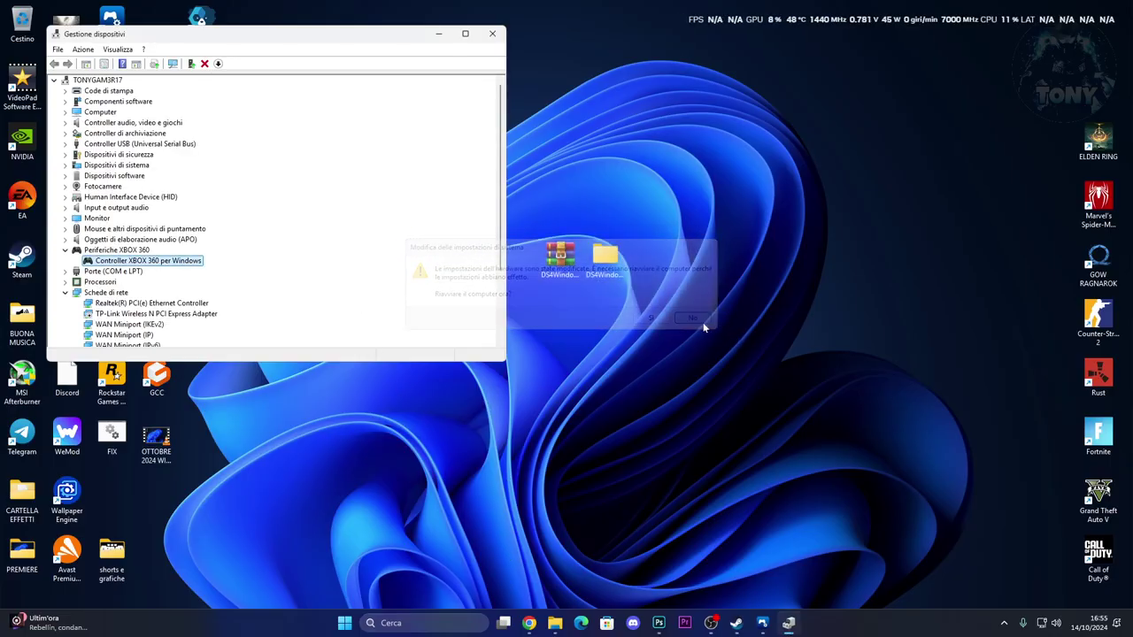
# Search Windows for "controller" and open Configura dispositivi di gioco USB.
pyautogui.click(426, 623)
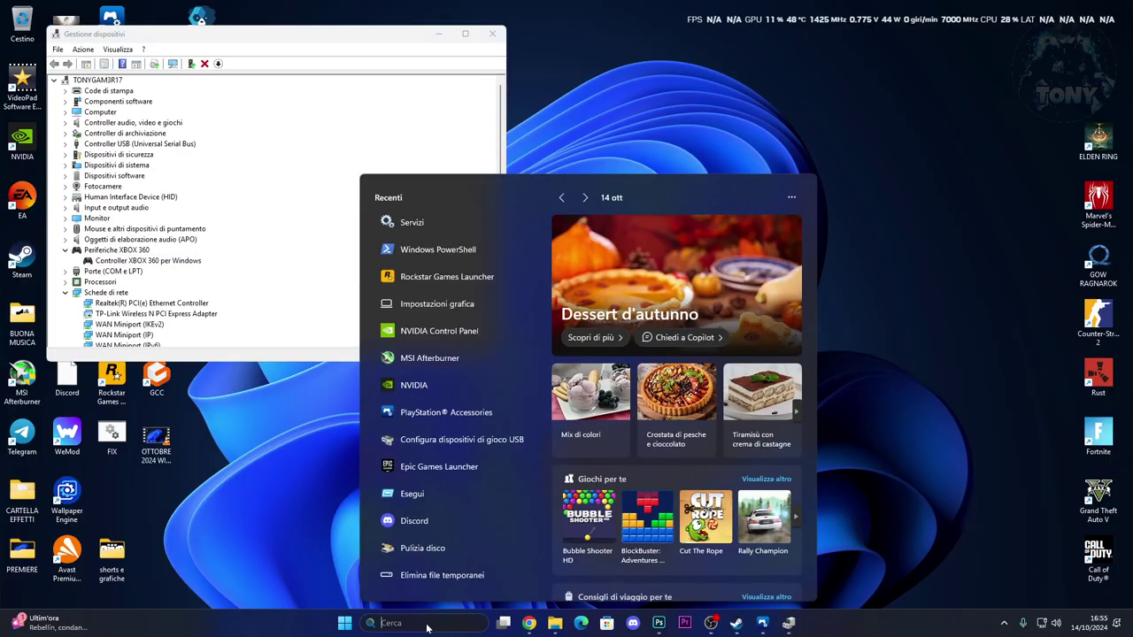
pyautogui.write('con')
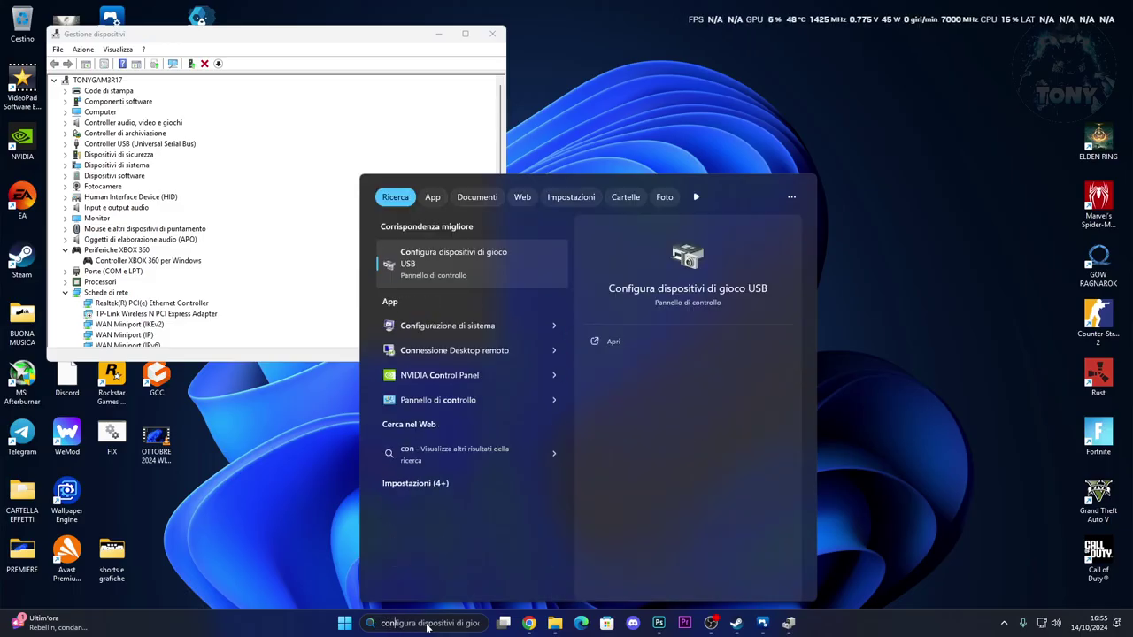
pyautogui.write('troller')
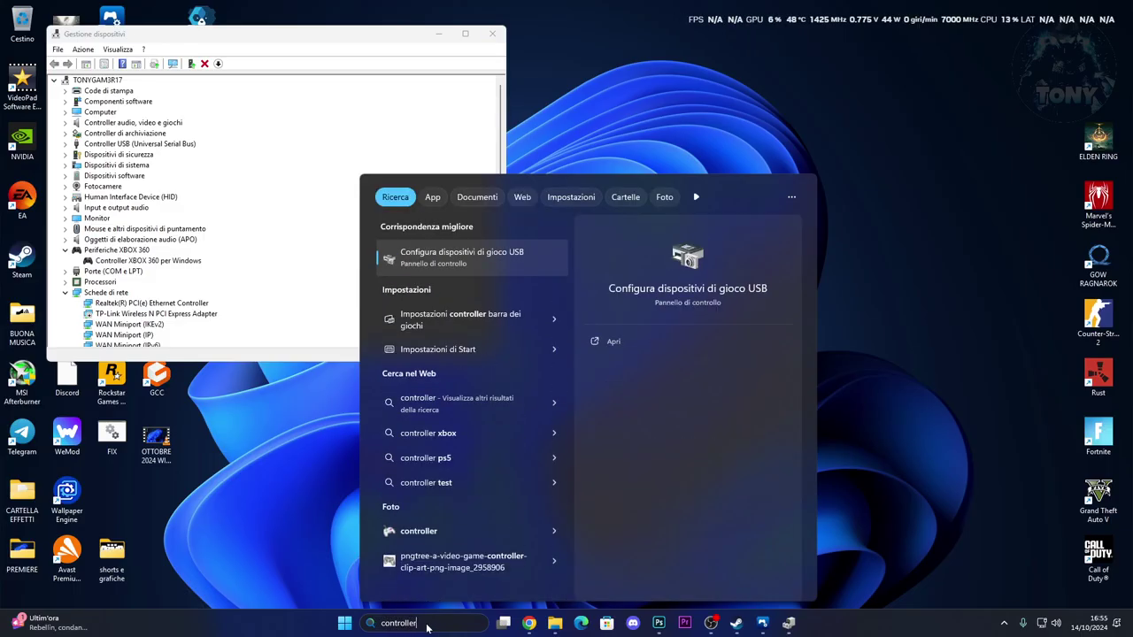
pyautogui.click(443, 254)
# Set Controller (XBOX 360 For Windows) as the preferred device in the advanced settings of Periferiche di gioco.
pyautogui.moveTo(202, 111); pyautogui.dragTo(573, 151)
pyautogui.click(576, 284)
pyautogui.click(540, 213)
pyautogui.click(537, 227)
pyautogui.click(574, 241)
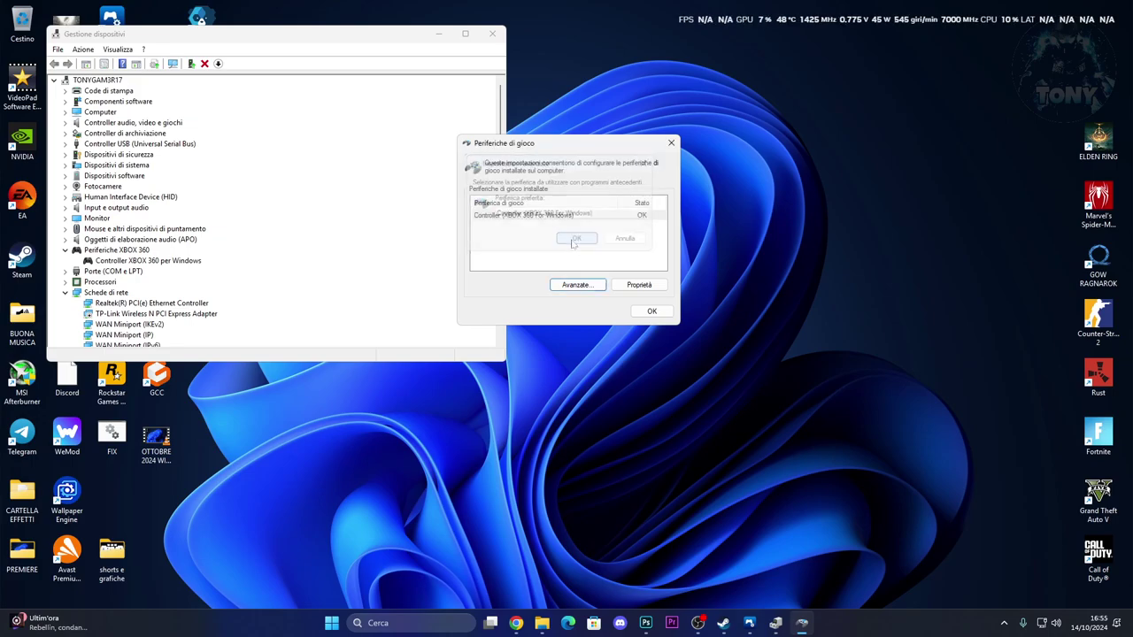
# View the Xbox 360 controller's input test in its properties, and close Periferiche di gioco and Gestione dispositivi.
pyautogui.click(644, 283)
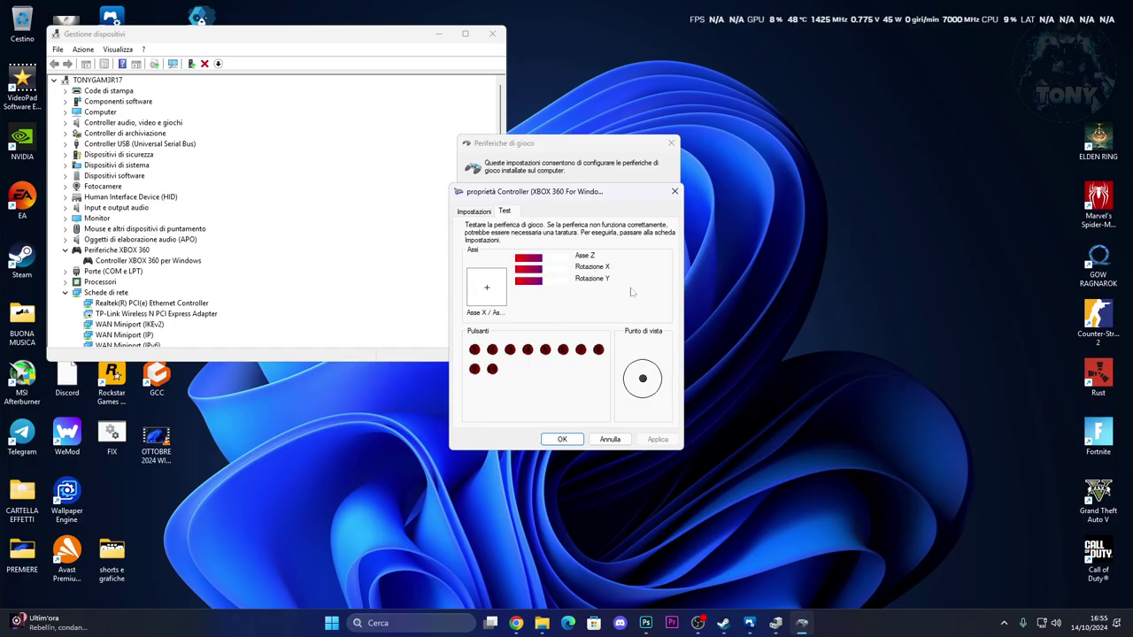
pyautogui.click(560, 443)
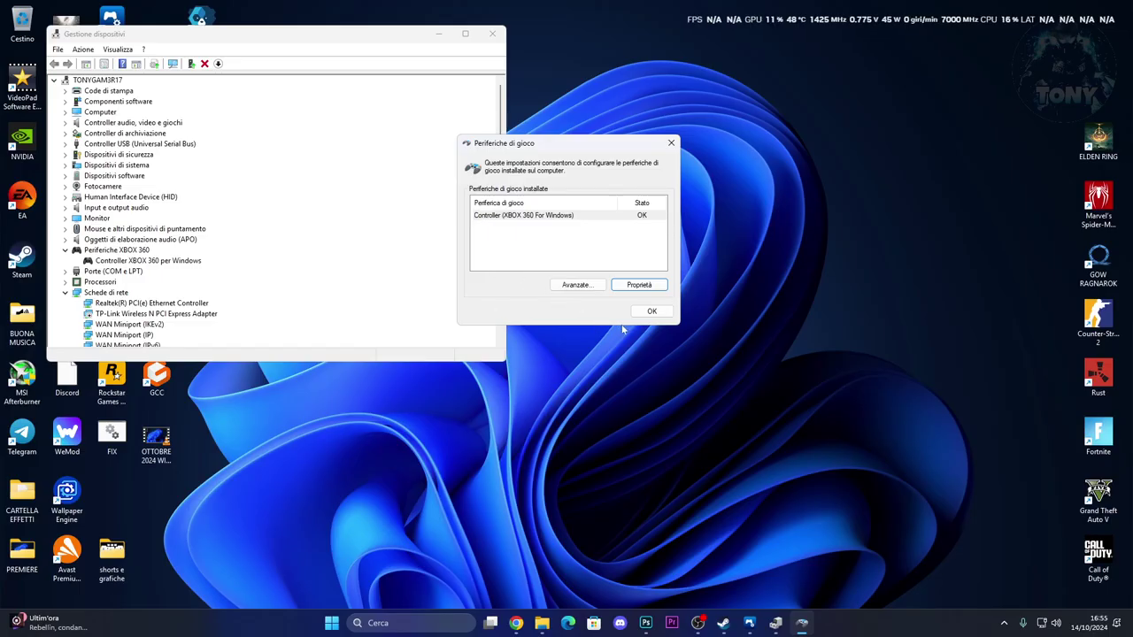
pyautogui.click(651, 313)
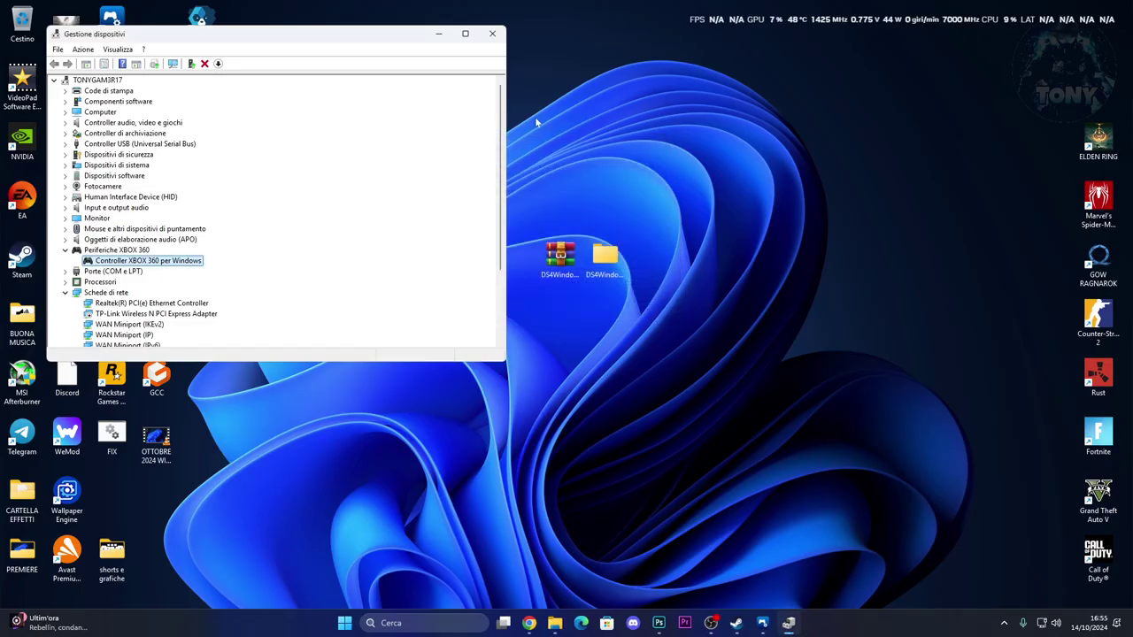
pyautogui.click(492, 34)
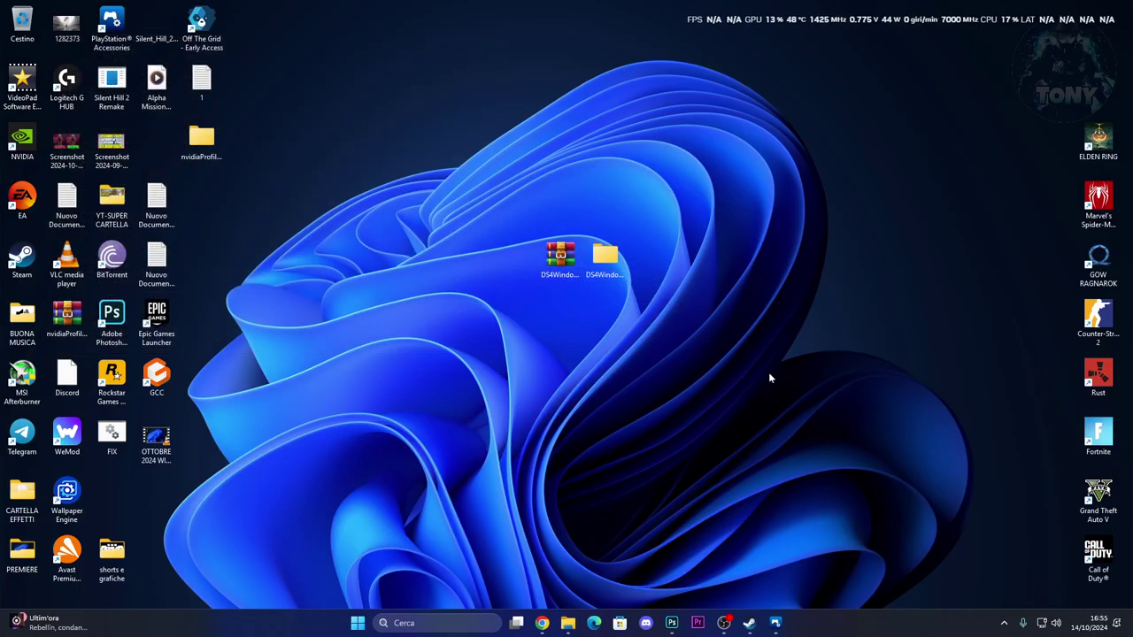
# Switch to Steam, enter Big Picture mode and try moving the selection between the recent games.
pyautogui.moveTo(749, 624)
pyautogui.click(729, 575)
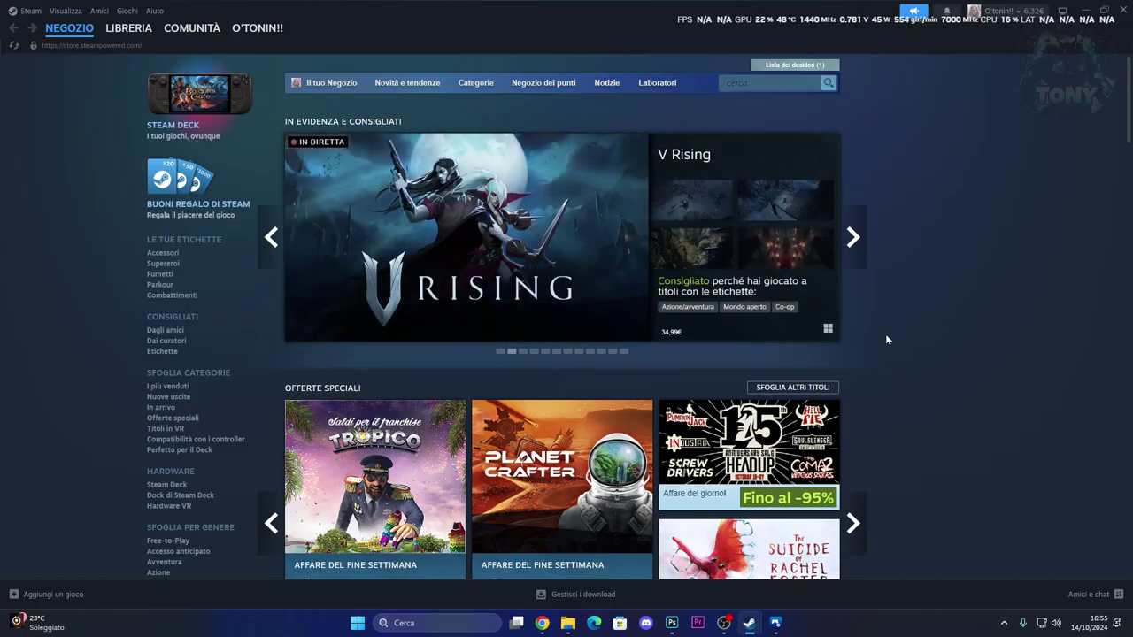
pyautogui.click(70, 11)
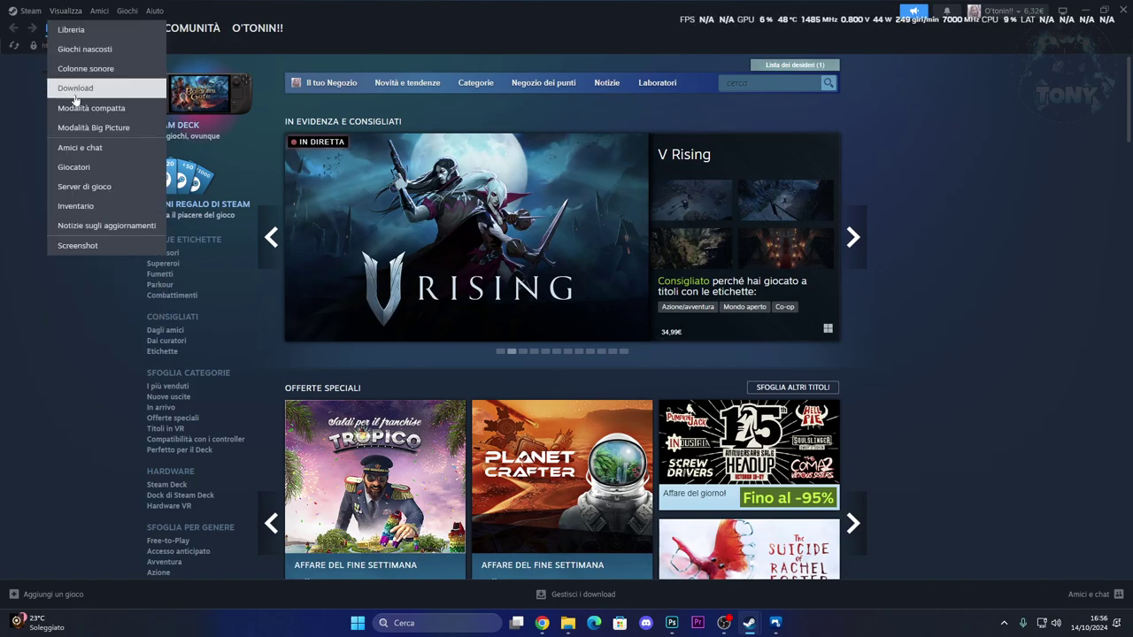
pyautogui.click(92, 126)
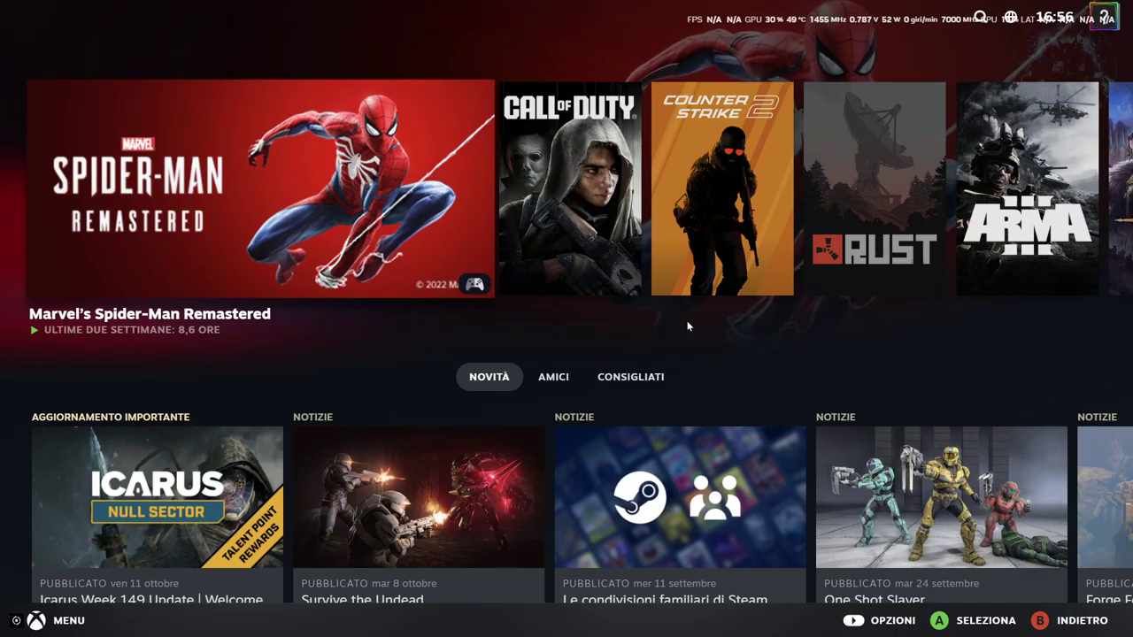
pyautogui.press('Right')
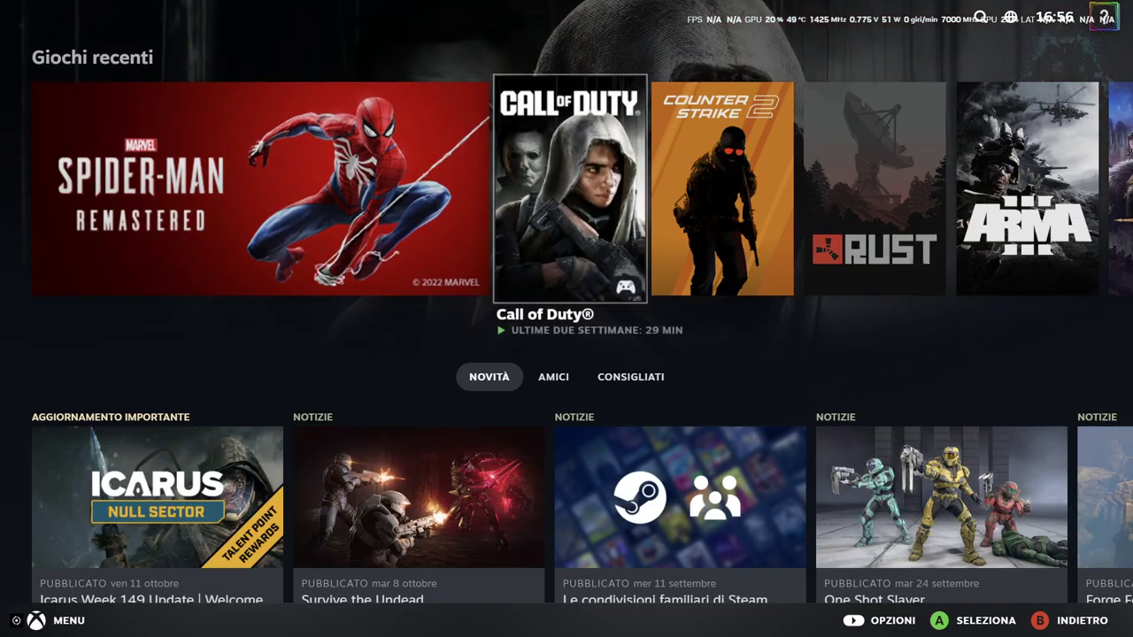
pyautogui.press('Left')
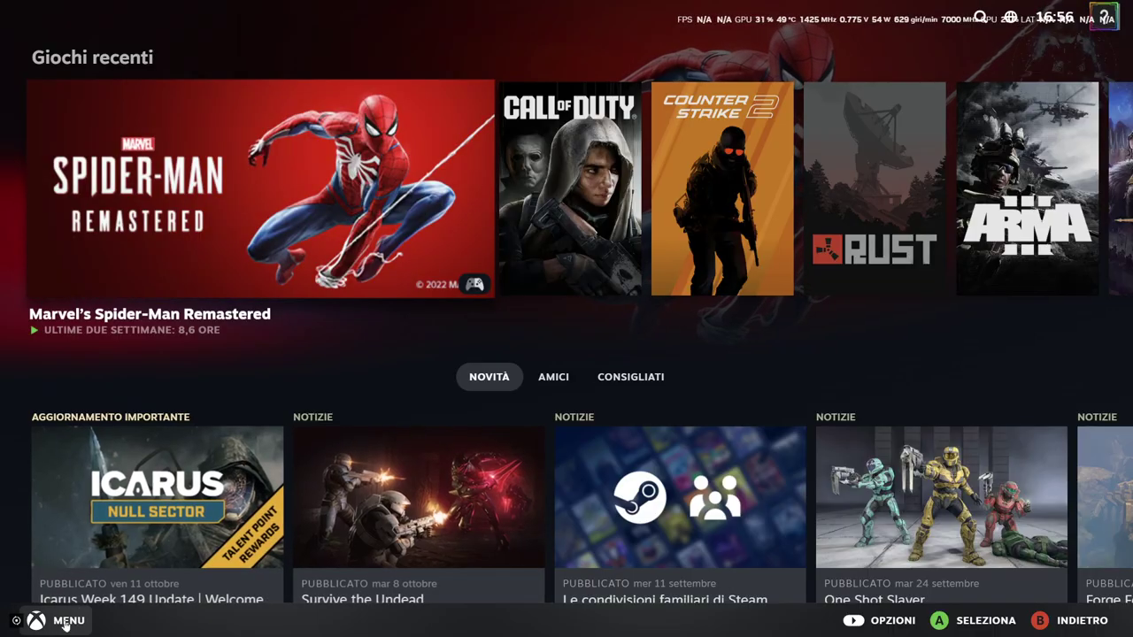
# Open the Controller section of Big Picture's settings.
pyautogui.click(53, 626)
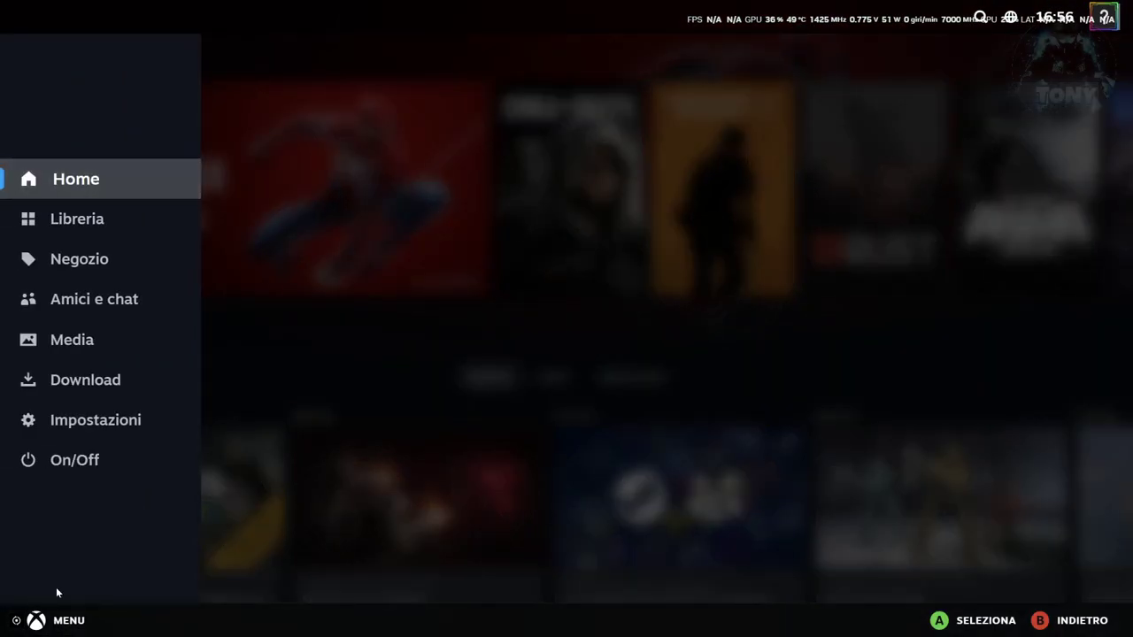
pyautogui.click(79, 420)
pyautogui.click(181, 280)
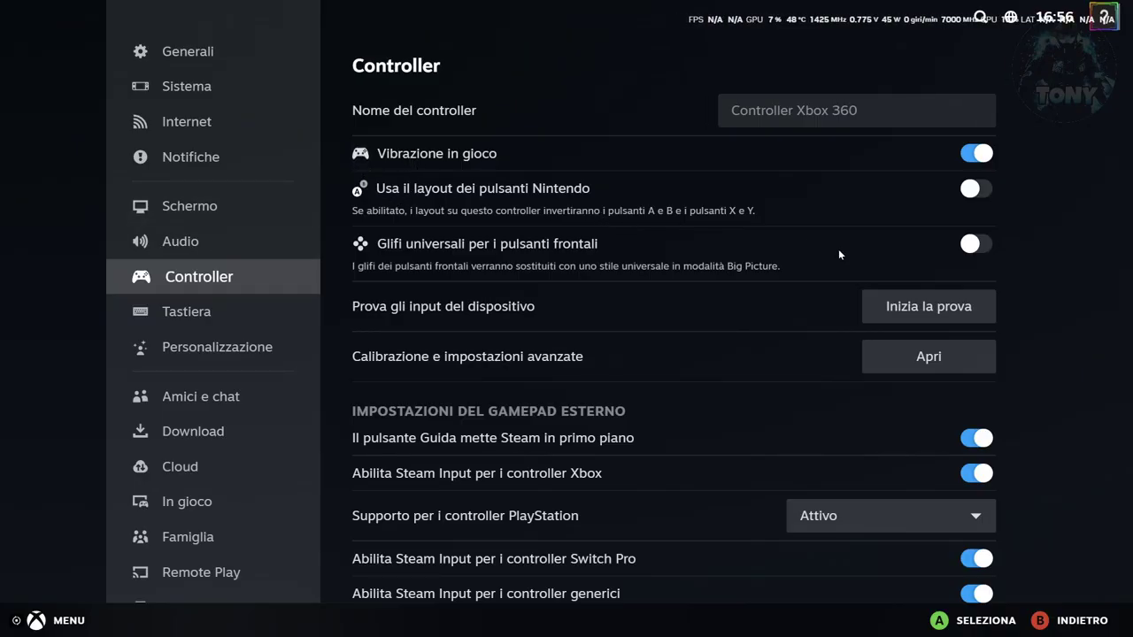
# Review the external gamepad and out-of-game layout options, including the choices for the gamepad's inactivity timeout.
pyautogui.scroll(-3, 624, 400)
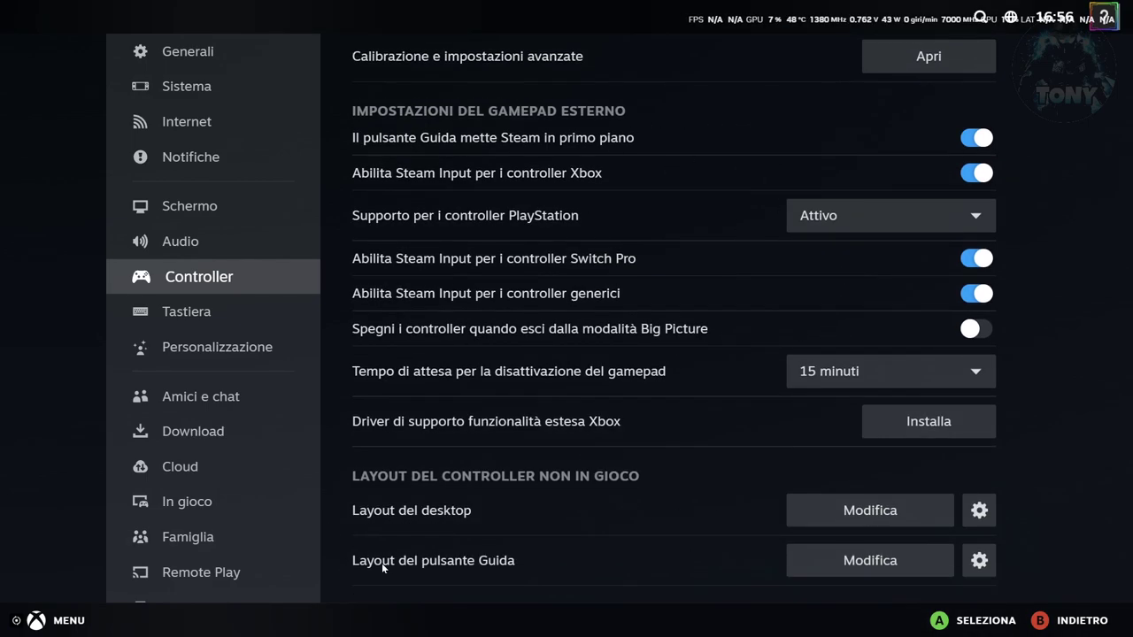
pyautogui.scroll(3, 586, 539)
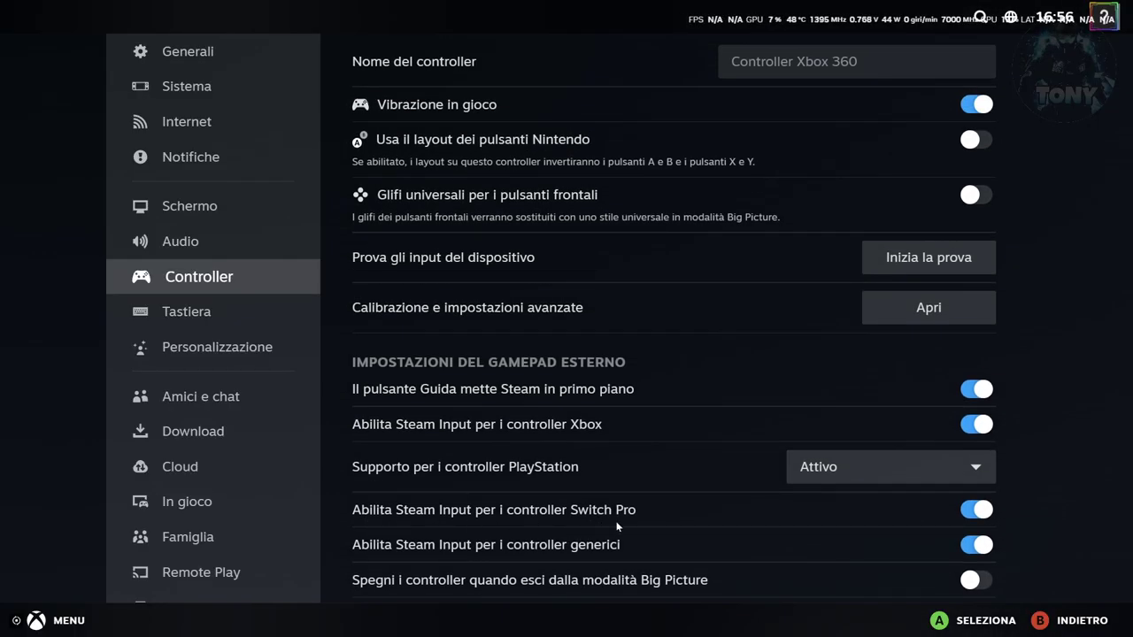
pyautogui.scroll(-1, 807, 530)
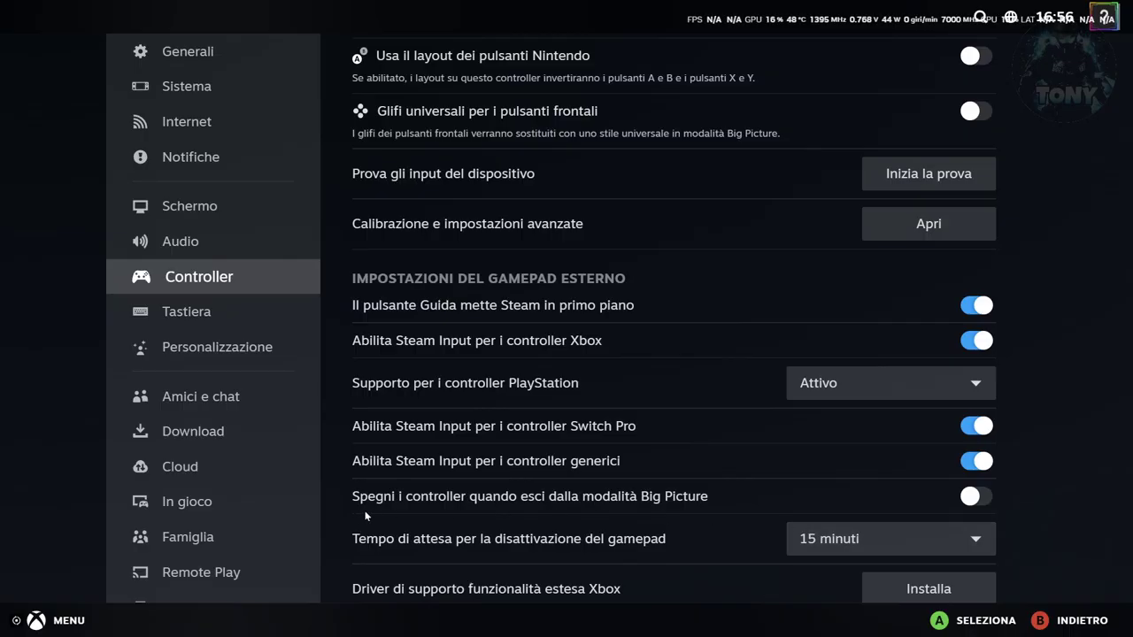
pyautogui.scroll(-1, 401, 514)
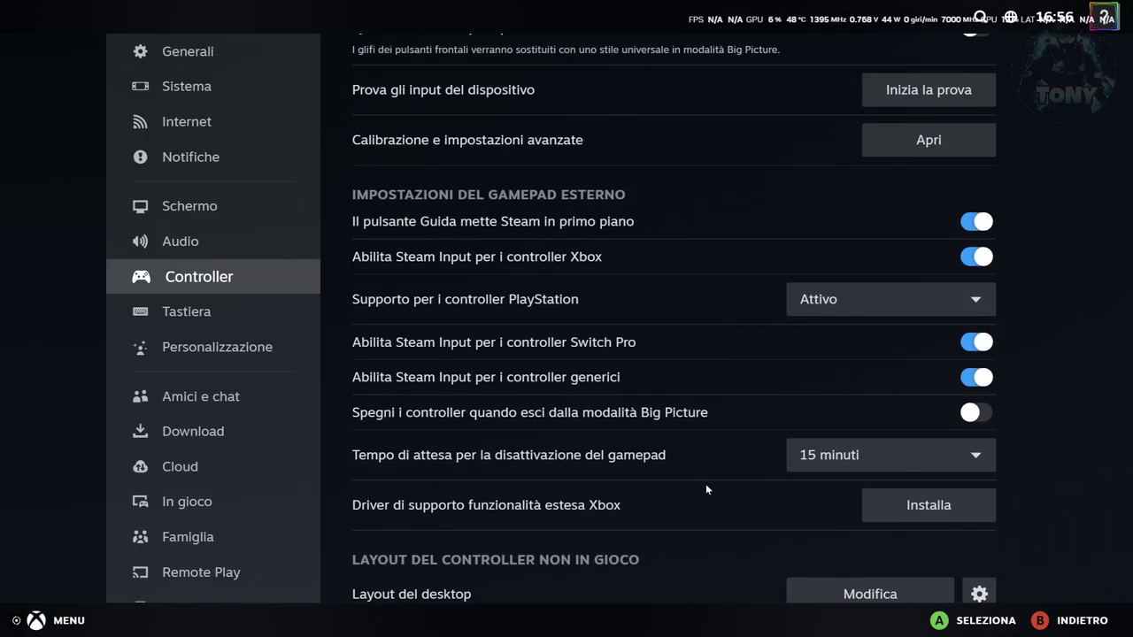
pyautogui.click(896, 456)
pyautogui.click(488, 171)
pyautogui.scroll(3, 708, 517)
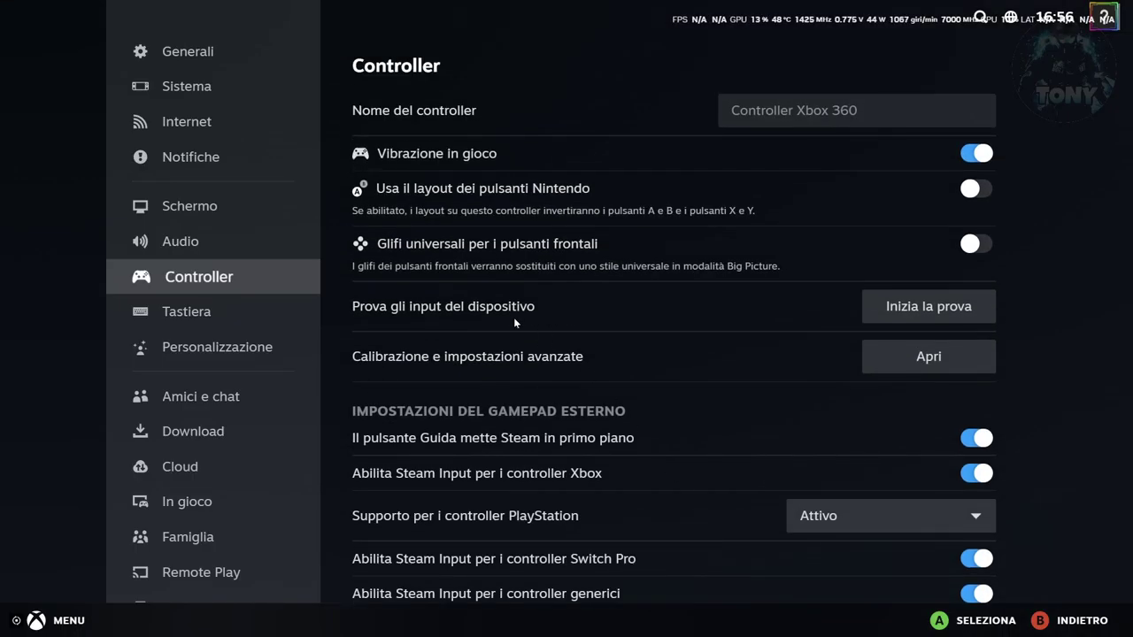
# Move the selection through the controller options and open Calibrazione e impostazioni avanzate.
pyautogui.click(695, 325)
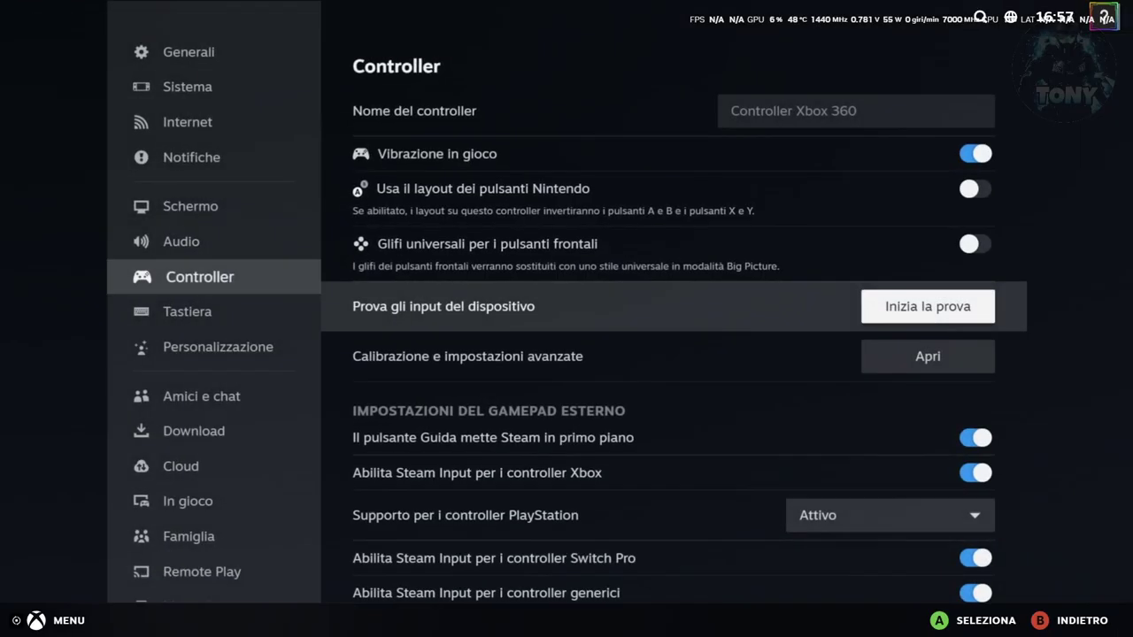
pyautogui.press('Up')
pyautogui.press('Up')
pyautogui.press('Up')
pyautogui.press('Up')
pyautogui.press('Down')
pyautogui.press('Down')
pyautogui.press('Down')
pyautogui.press('Up')
pyautogui.press('Down')
pyautogui.press('Down')
pyautogui.press('Down')
pyautogui.press('Down')
pyautogui.press('Up')
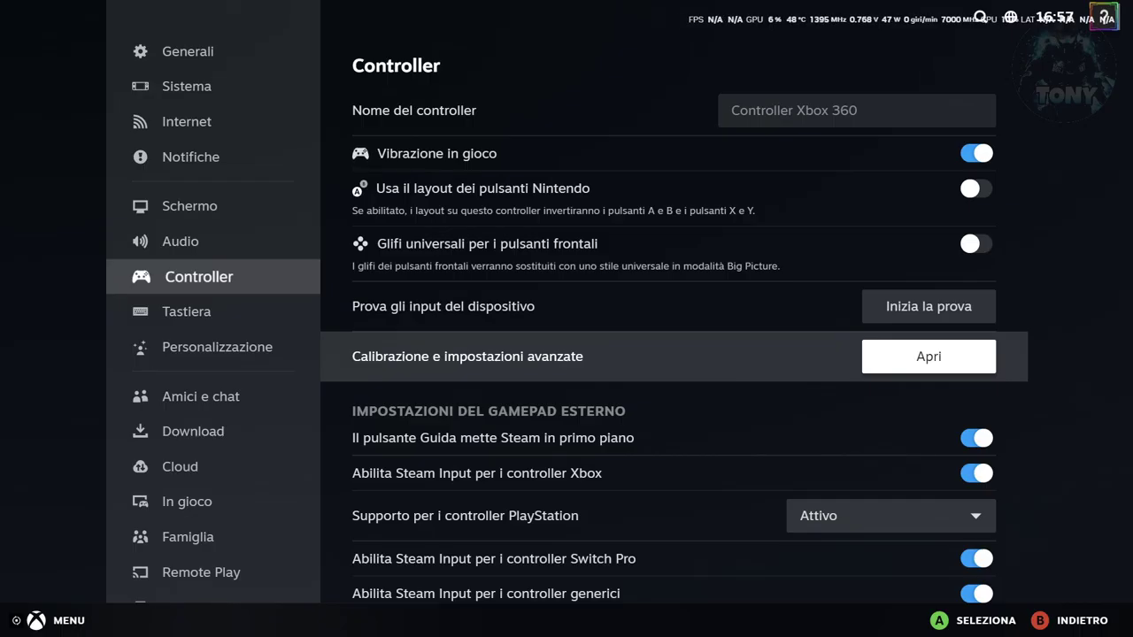
pyautogui.press('Return')
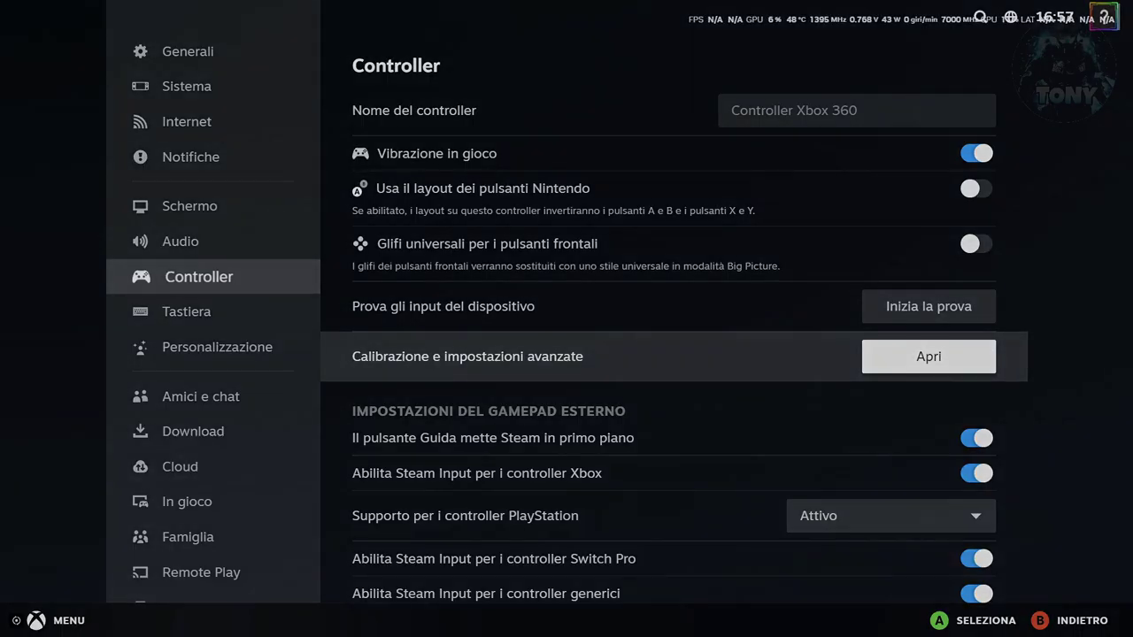